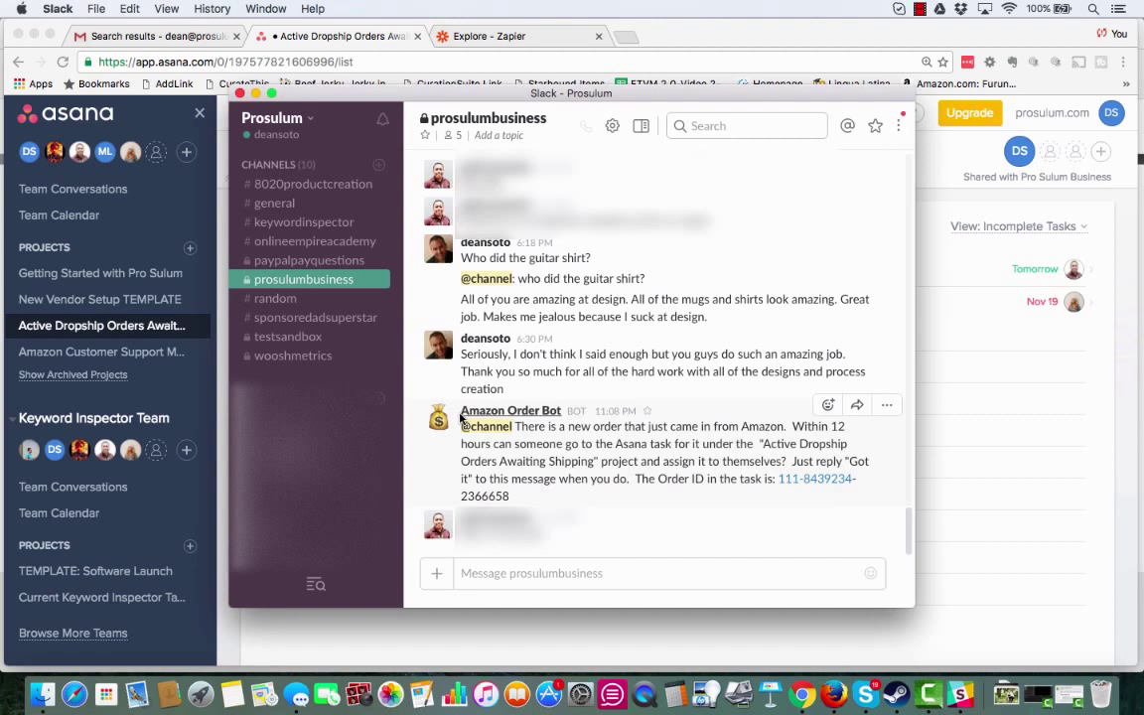
{"action": "left_click_drag", "start_coordinate": [460, 411], "coordinate": [588, 494]}
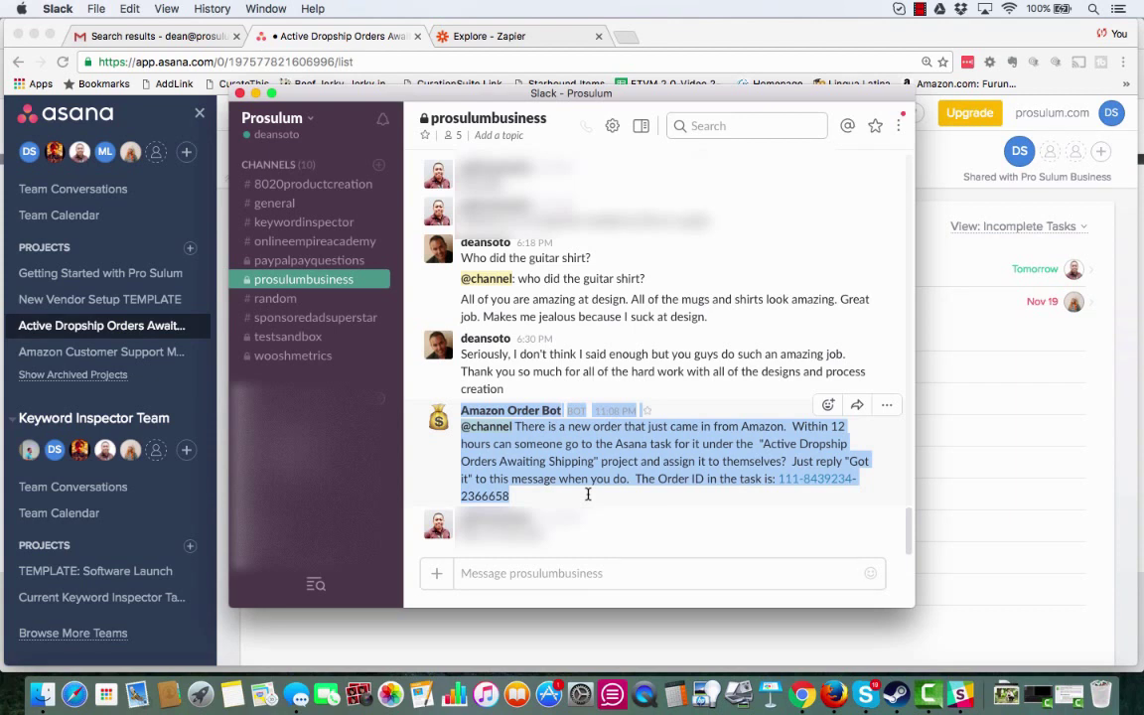
{"action": "left_click", "coordinate": [588, 494]}
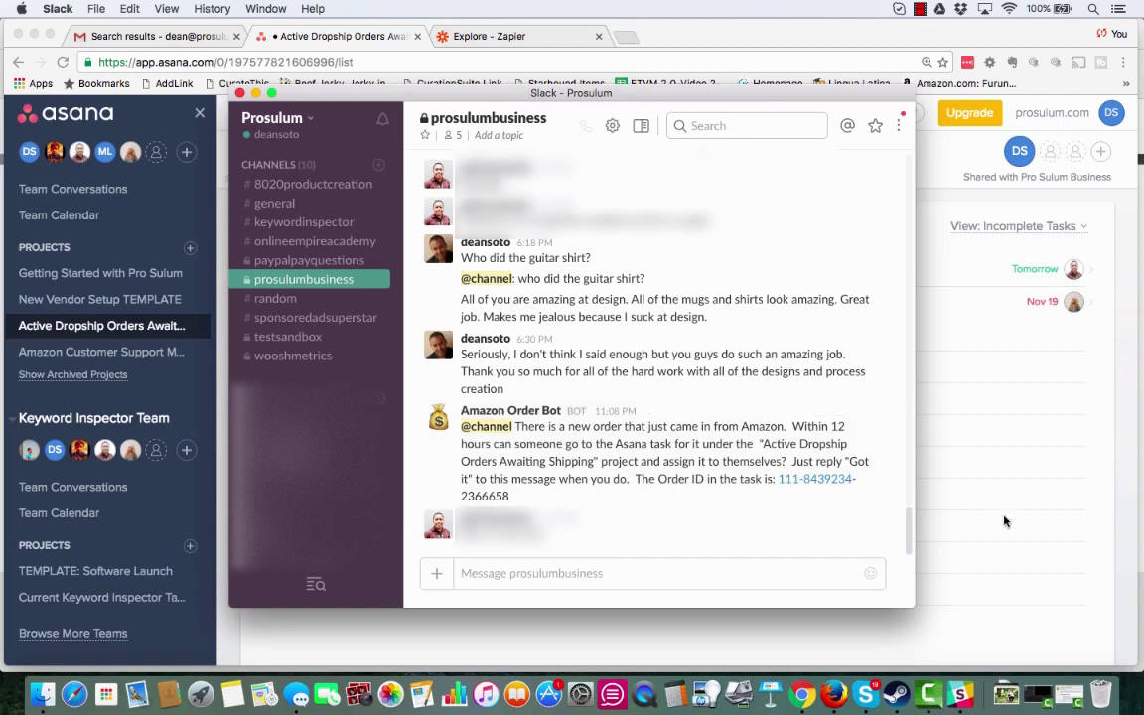
Show Asana's Active Dropship Orders tasks for the two new orders, then go to Zapier Explore.
{"action": "left_click", "coordinate": [1001, 479]}
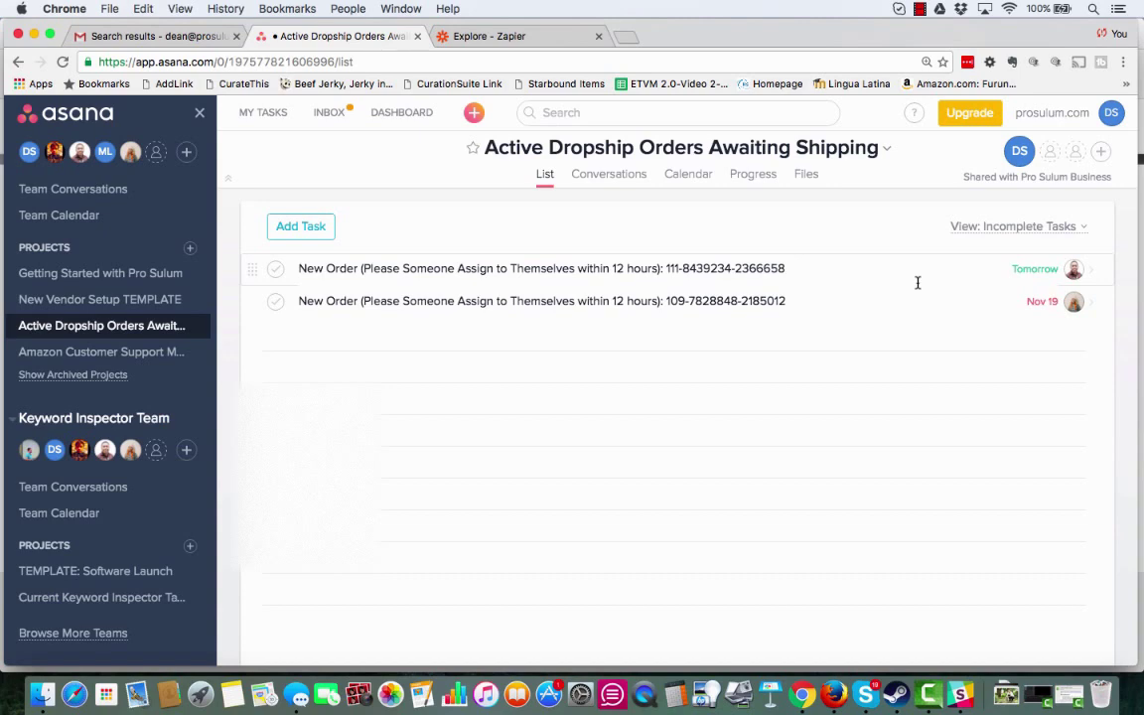
{"action": "left_click", "coordinate": [527, 38]}
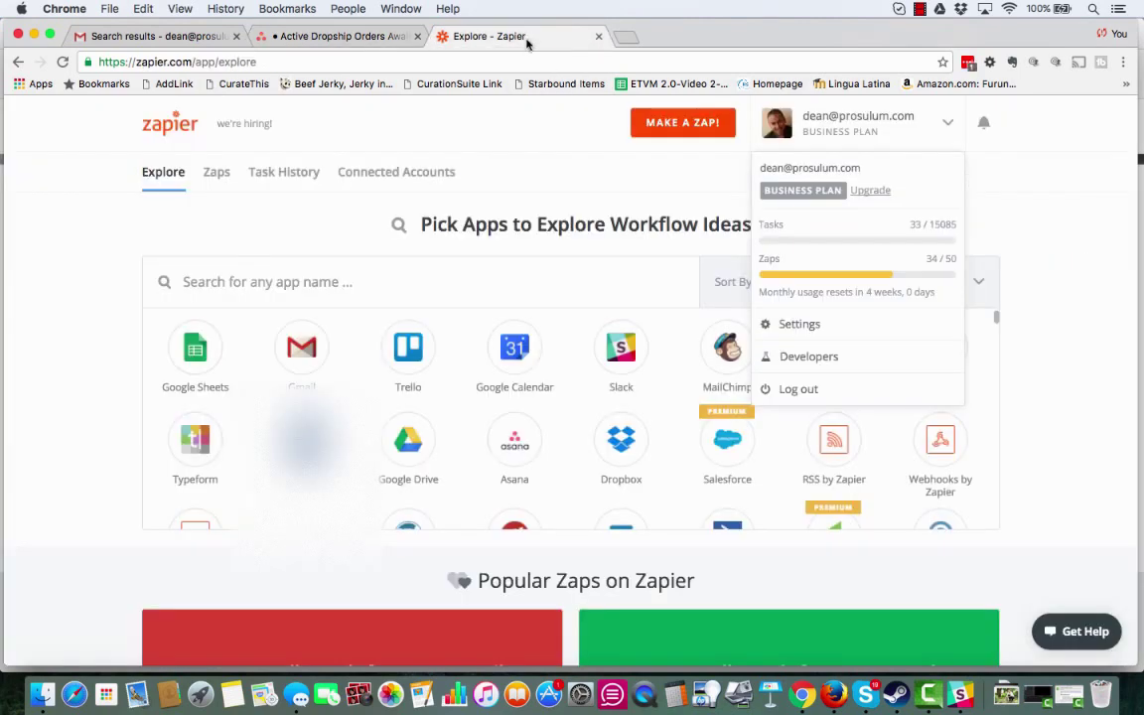
Close the account usage summary, search the app directory for 'amazon', and start a new zap.
{"action": "left_click", "coordinate": [1094, 295]}
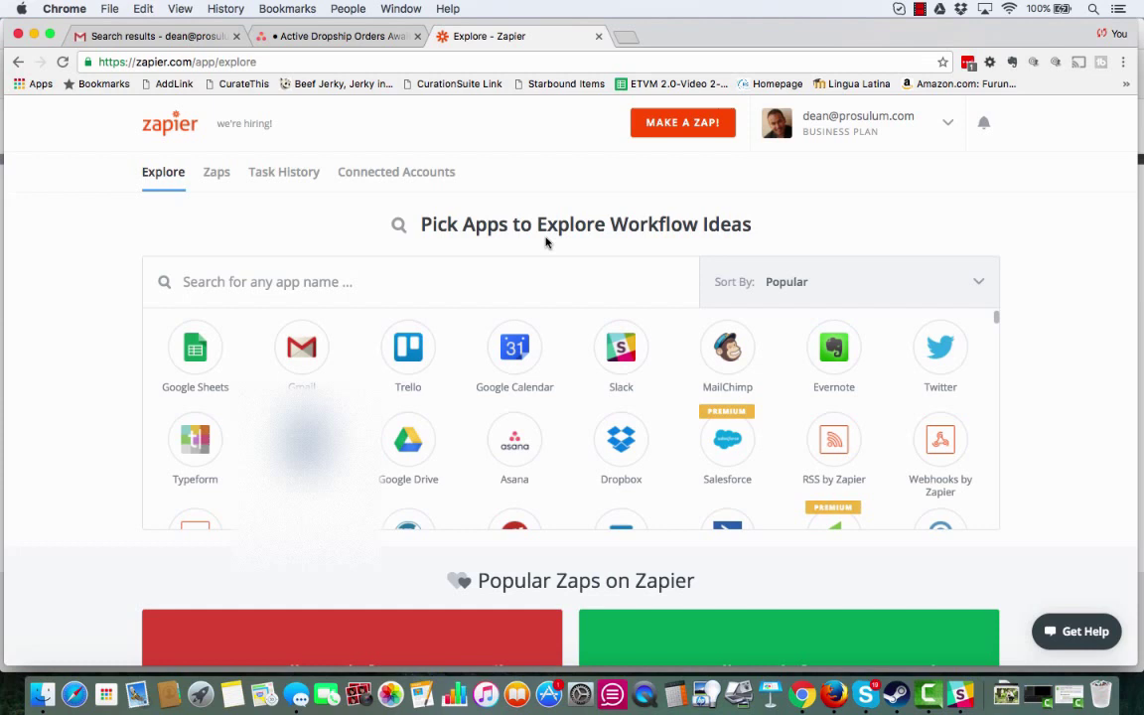
{"action": "left_click", "coordinate": [883, 140]}
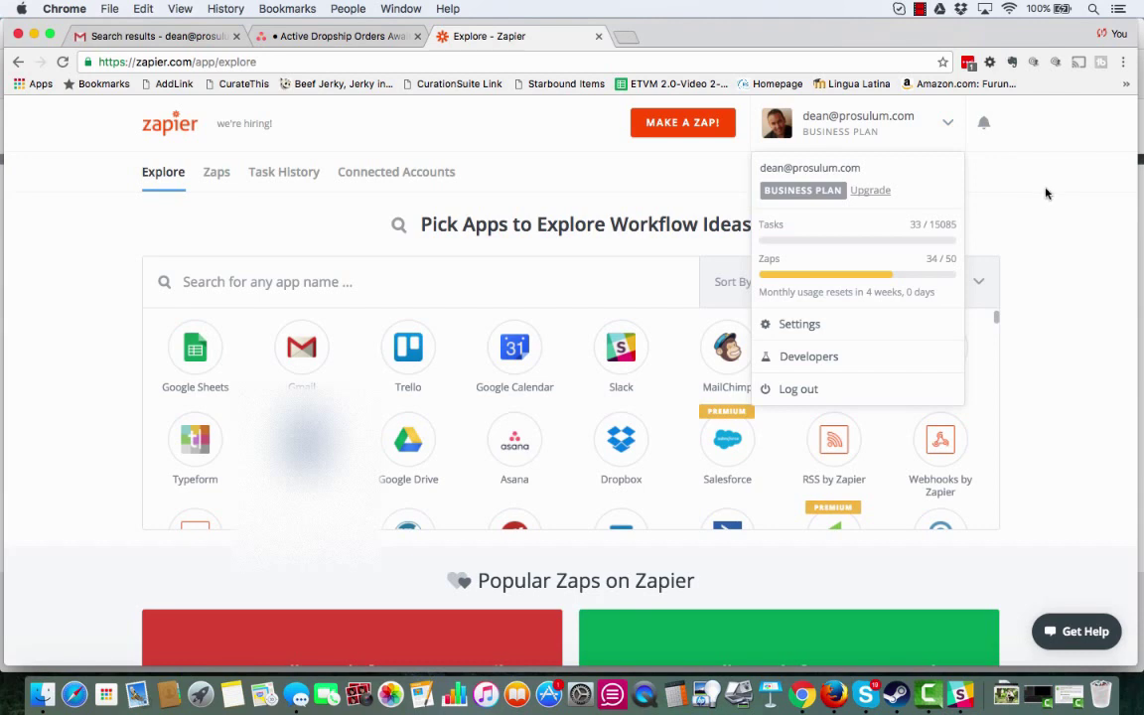
{"action": "left_click", "coordinate": [878, 163]}
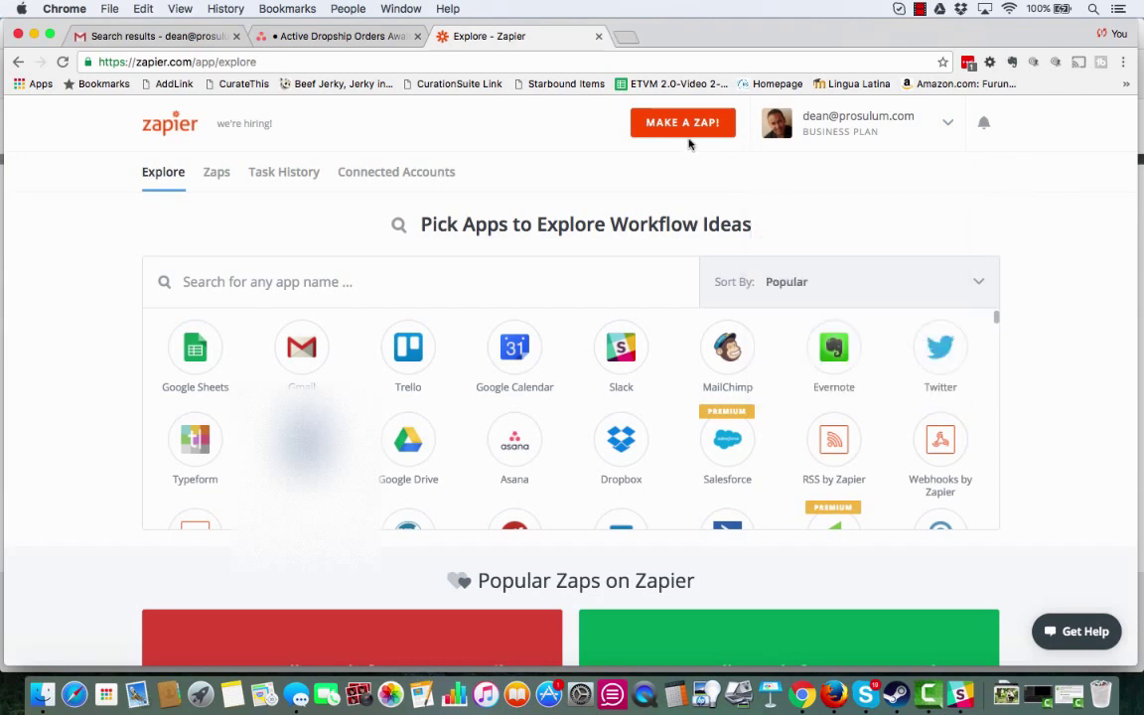
{"action": "left_click", "coordinate": [271, 268]}
{"action": "type", "text": "amazon"}
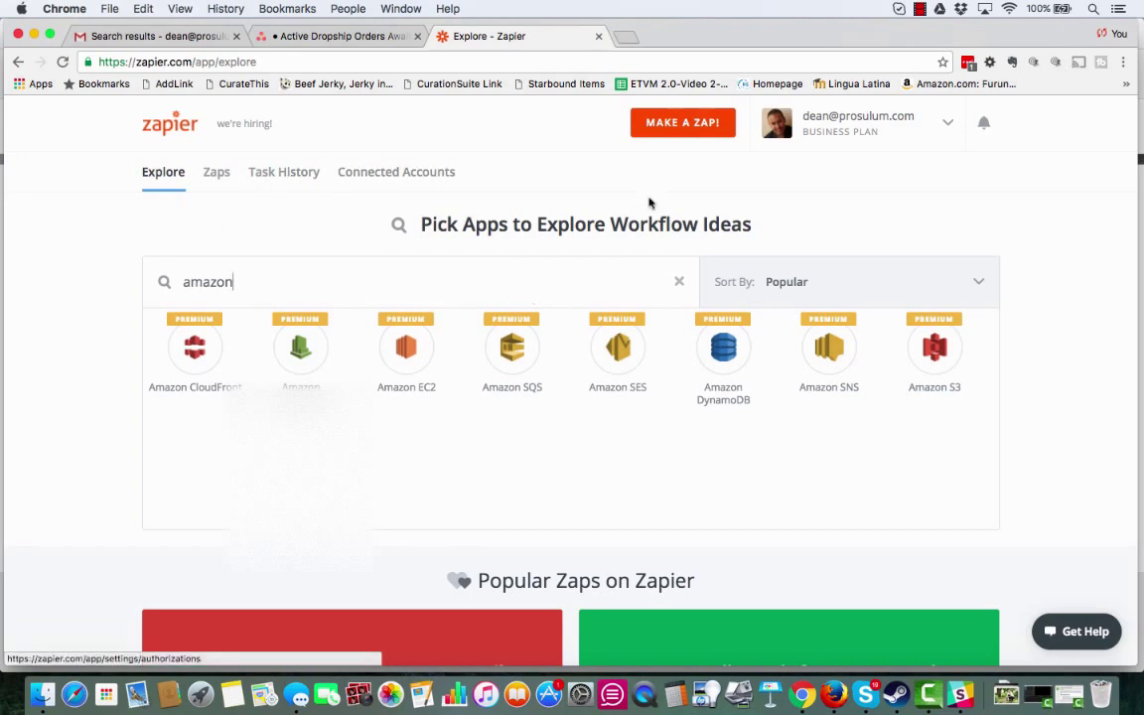
{"action": "left_click", "coordinate": [696, 130]}
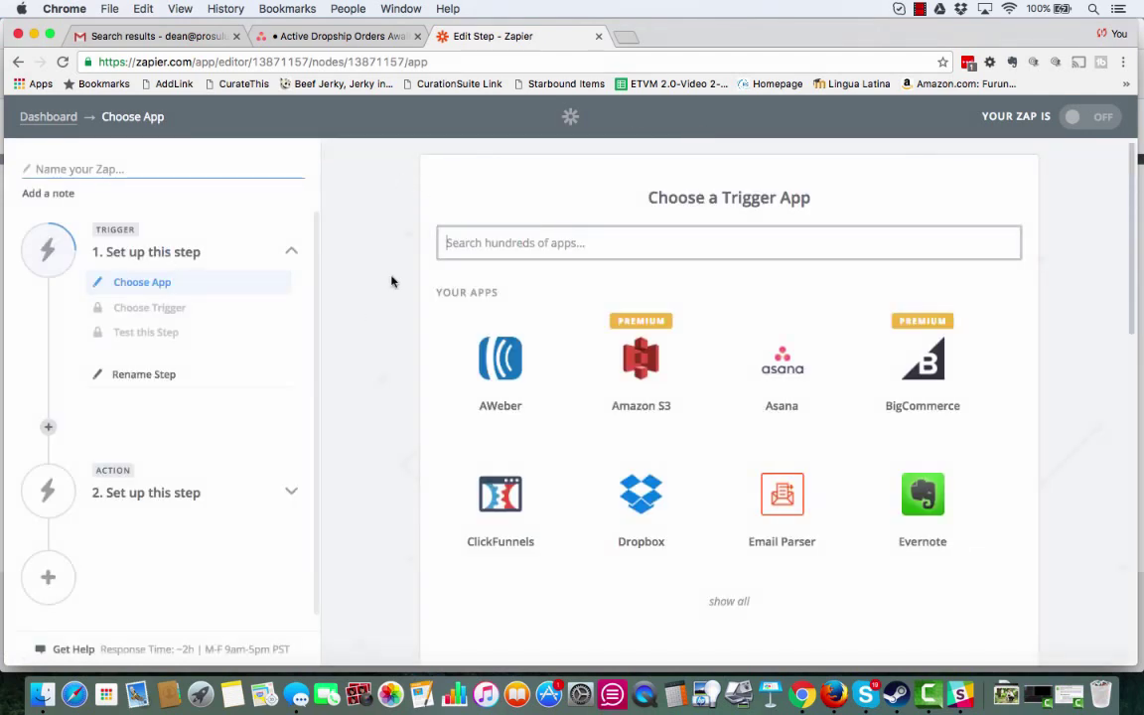
Name the new zap 'Amazon Order to Slack and Asana'.
{"action": "left_click", "coordinate": [109, 171]}
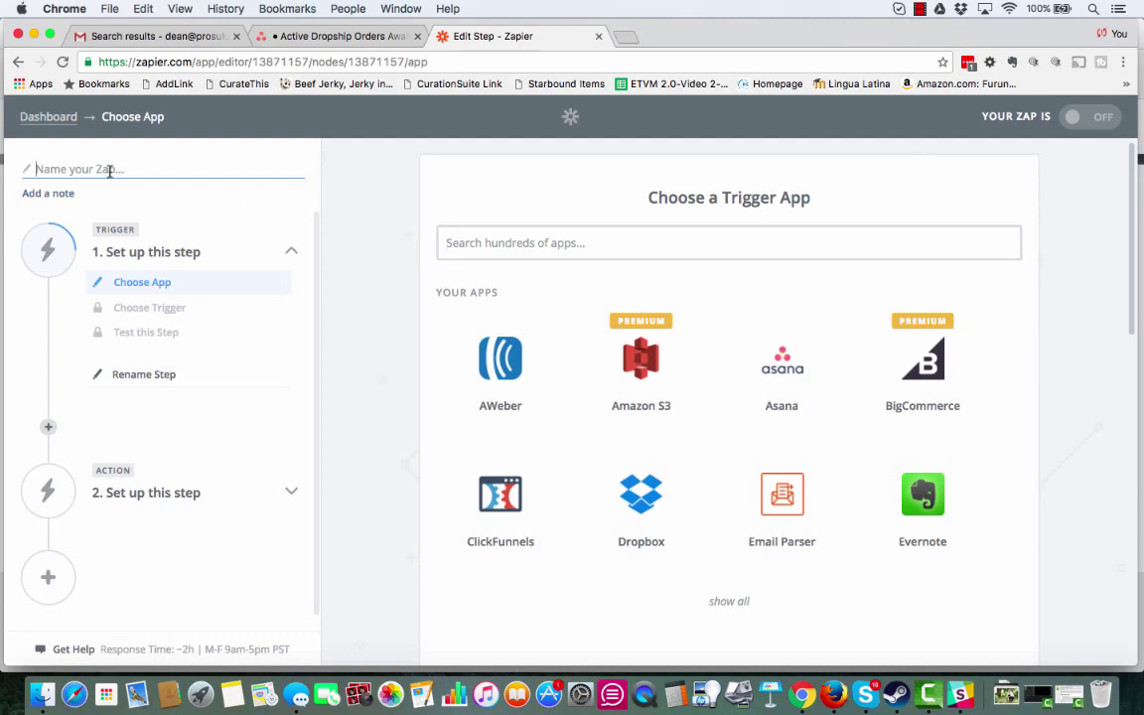
{"action": "type", "text": "A"}
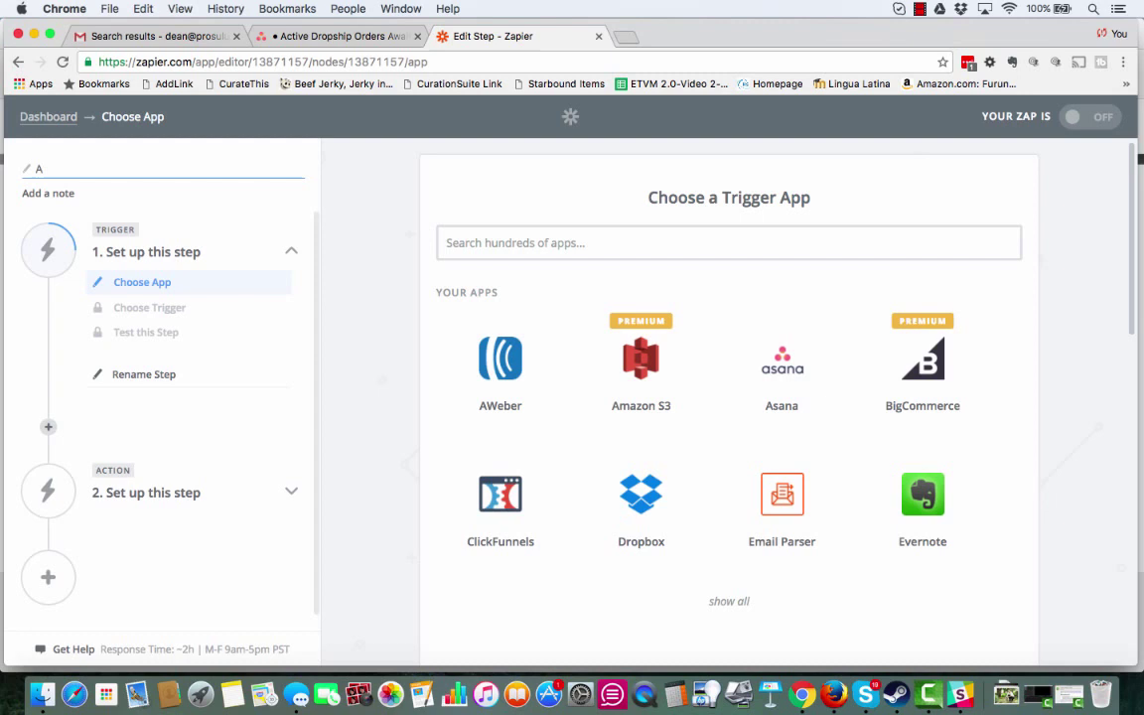
{"action": "type", "text": "mazon Order "}
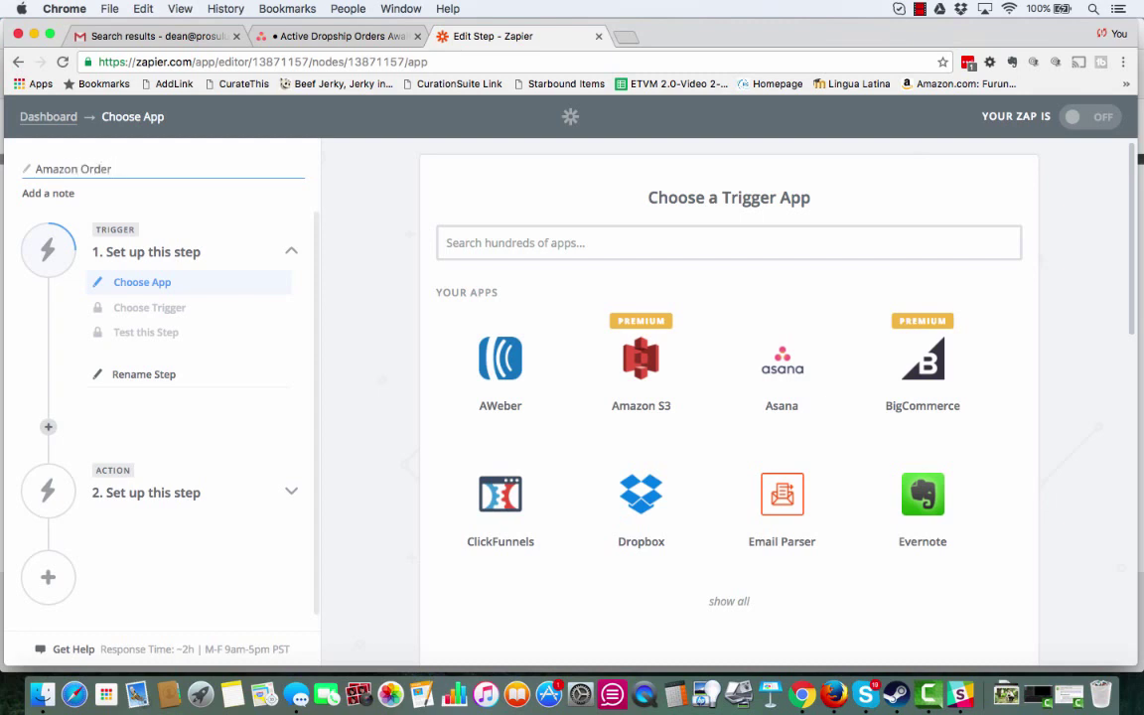
{"action": "type", "text": "B"}
{"action": "key", "text": "BackSpace"}
{"action": "type", "text": "to Slack and Asana"}
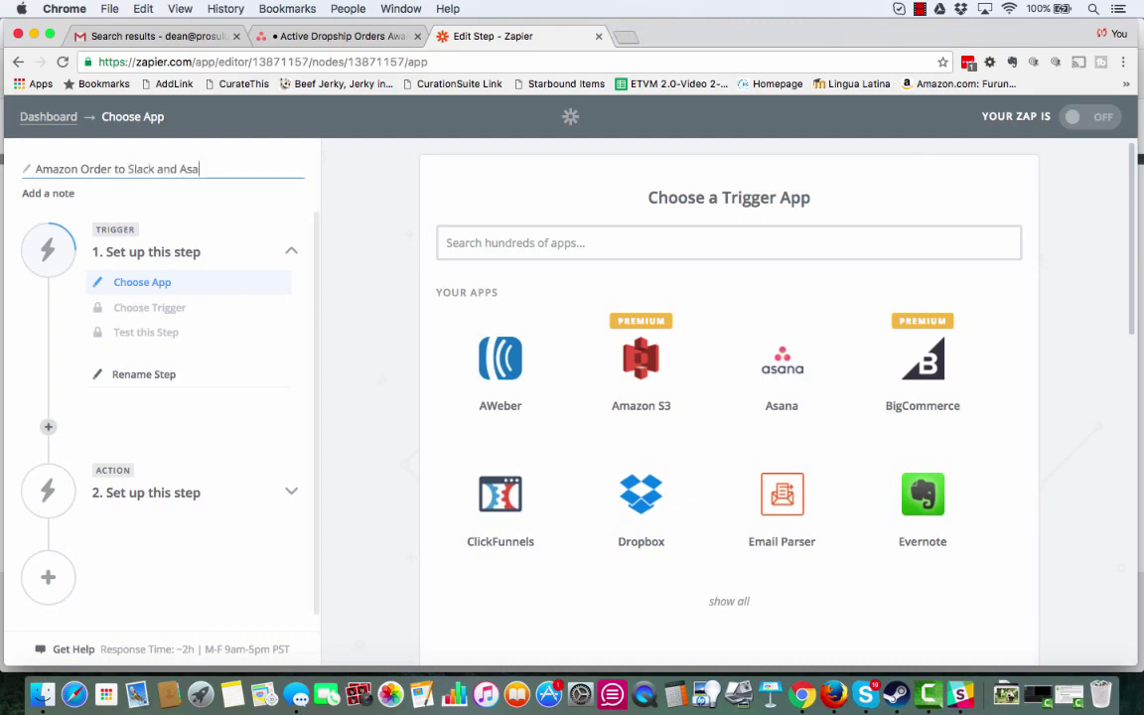
{"action": "left_click", "coordinate": [597, 243]}
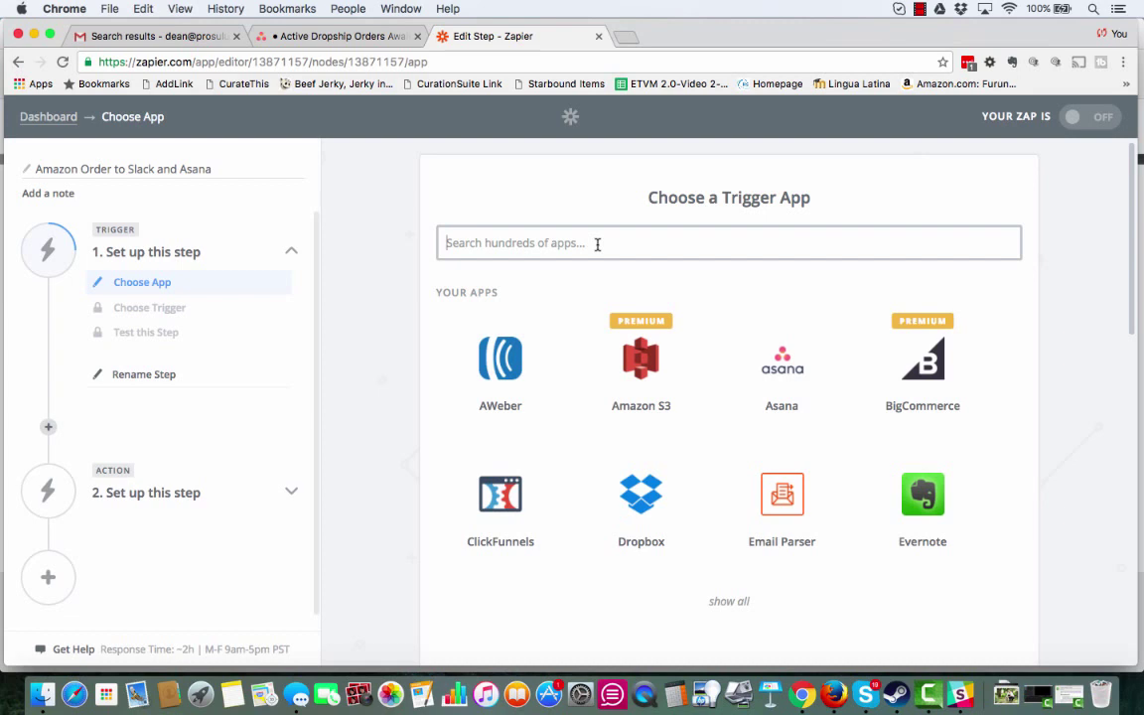
Search trigger apps, trying parse, Yahoo and Hotmail, and select Gmail as the trigger app.
{"action": "type", "text": "parse"}
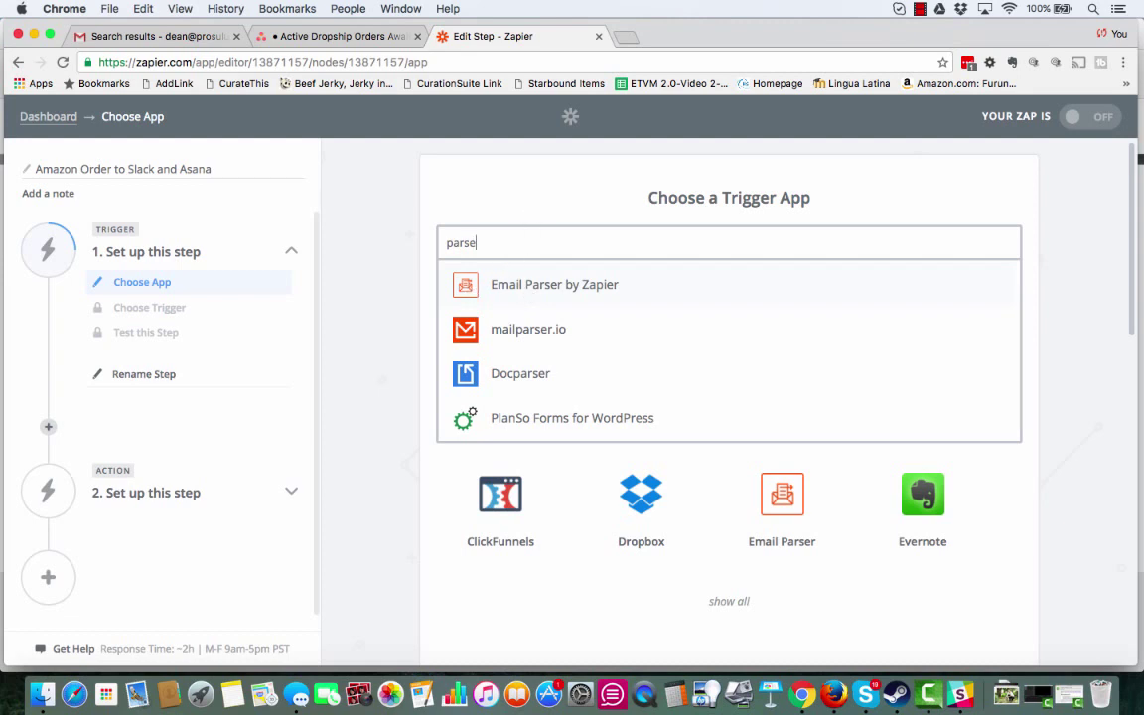
{"action": "key", "text": "BackSpace"}
{"action": "key", "text": "BackSpace"}
{"action": "key", "text": "BackSpace"}
{"action": "key", "text": "BackSpace"}
{"action": "key", "text": "BackSpace"}
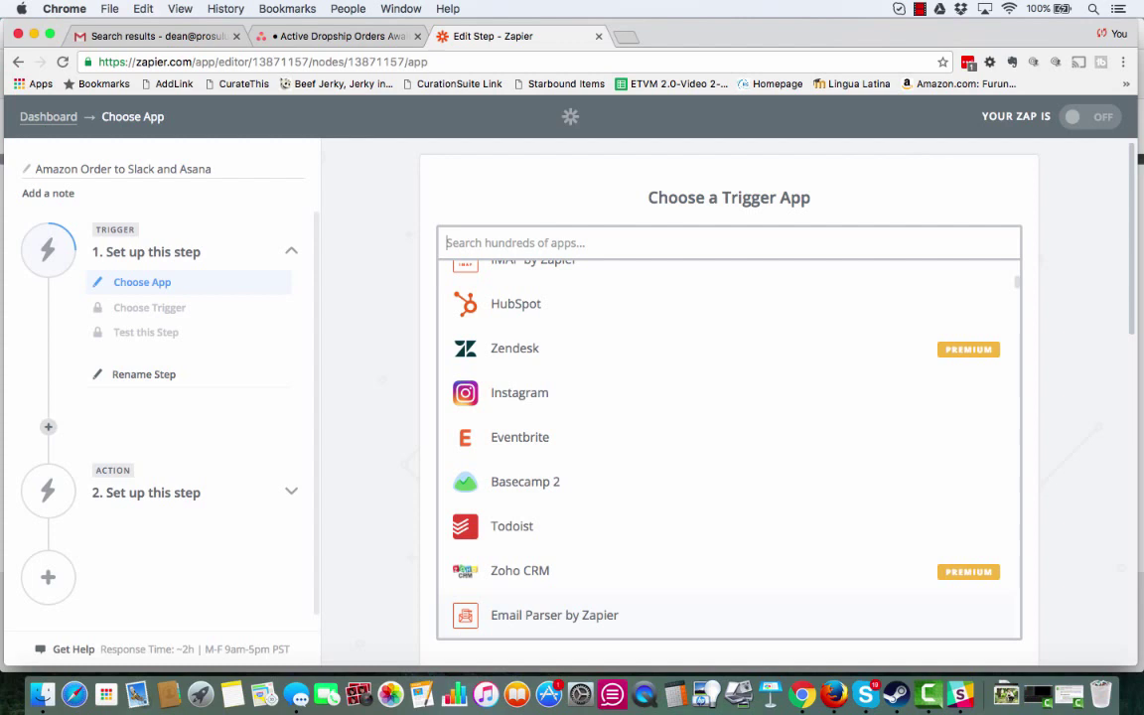
{"action": "type", "text": "a"}
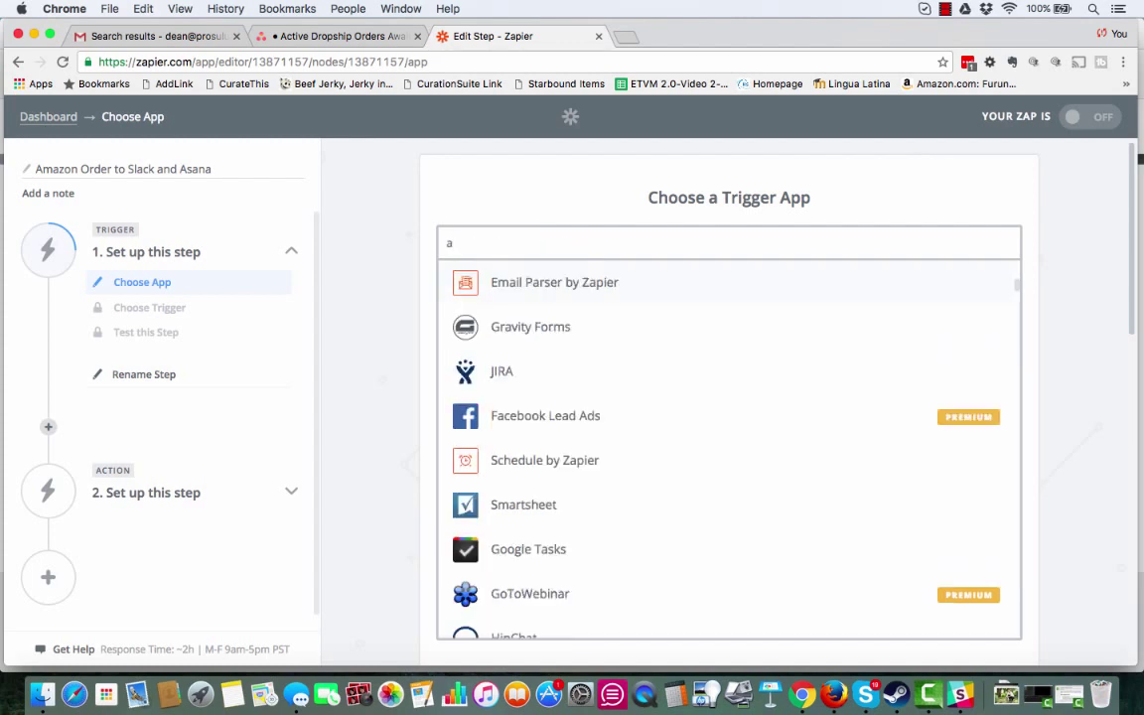
{"action": "key", "text": "BackSpace"}
{"action": "type", "text": "gmail"}
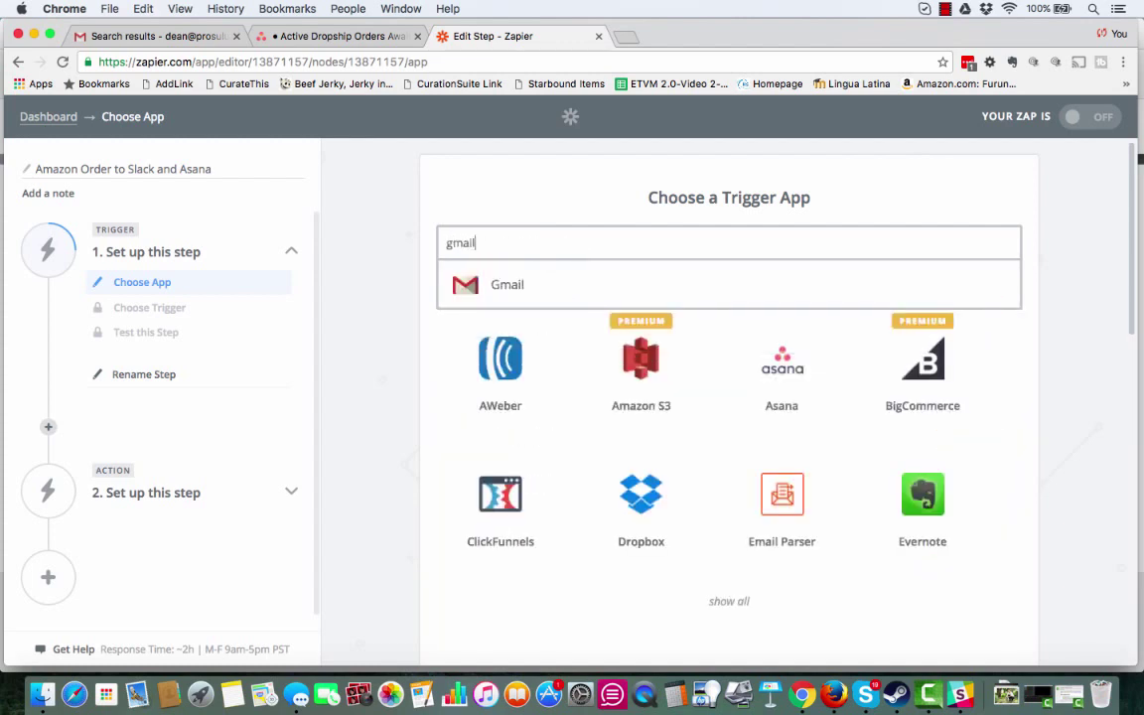
{"action": "key", "text": "BackSpace"}
{"action": "key", "text": "BackSpace"}
{"action": "key", "text": "BackSpace"}
{"action": "key", "text": "BackSpace"}
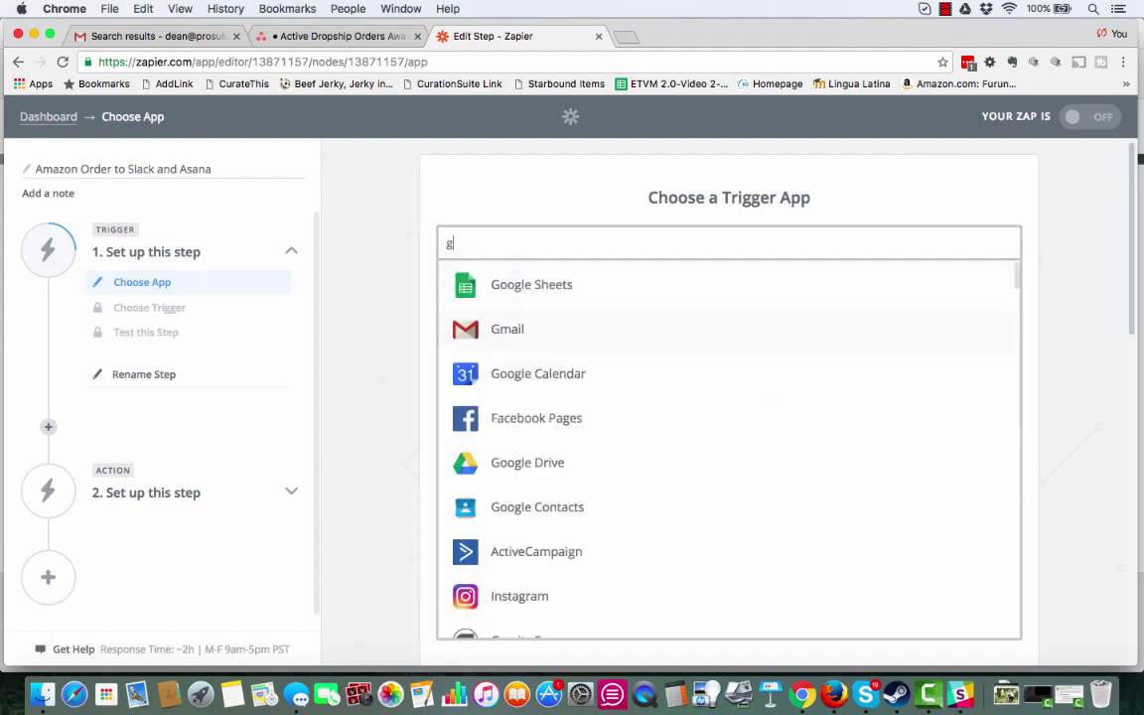
{"action": "key", "text": "BackSpace"}
{"action": "type", "text": "yahoo"}
{"action": "key", "text": "BackSpace"}
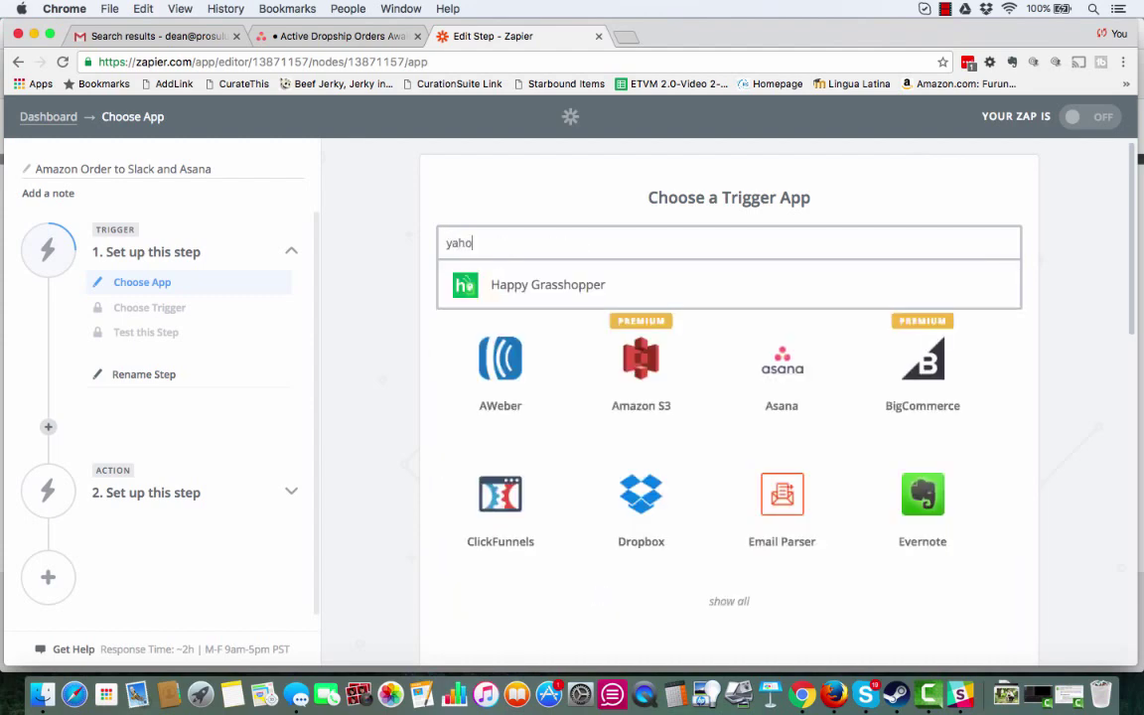
{"action": "key", "text": "BackSpace"}
{"action": "key", "text": "BackSpace"}
{"action": "key", "text": "BackSpace"}
{"action": "key", "text": "BackSpace"}
{"action": "type", "text": "h"}
{"action": "key", "text": "BackSpace"}
{"action": "type", "text": "hotm"}
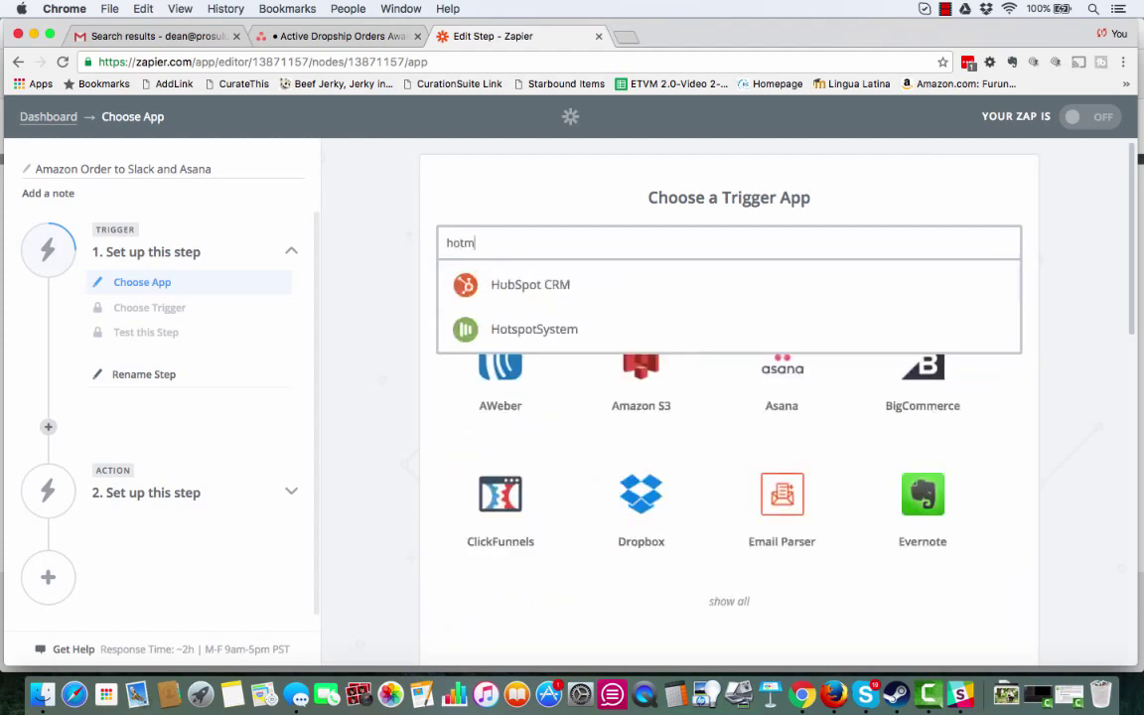
{"action": "type", "text": "a"}
{"action": "key", "text": "BackSpace"}
{"action": "key", "text": "BackSpace"}
{"action": "key", "text": "BackSpace"}
{"action": "key", "text": "BackSpace"}
{"action": "key", "text": "BackSpace"}
{"action": "type", "text": "gmail"}
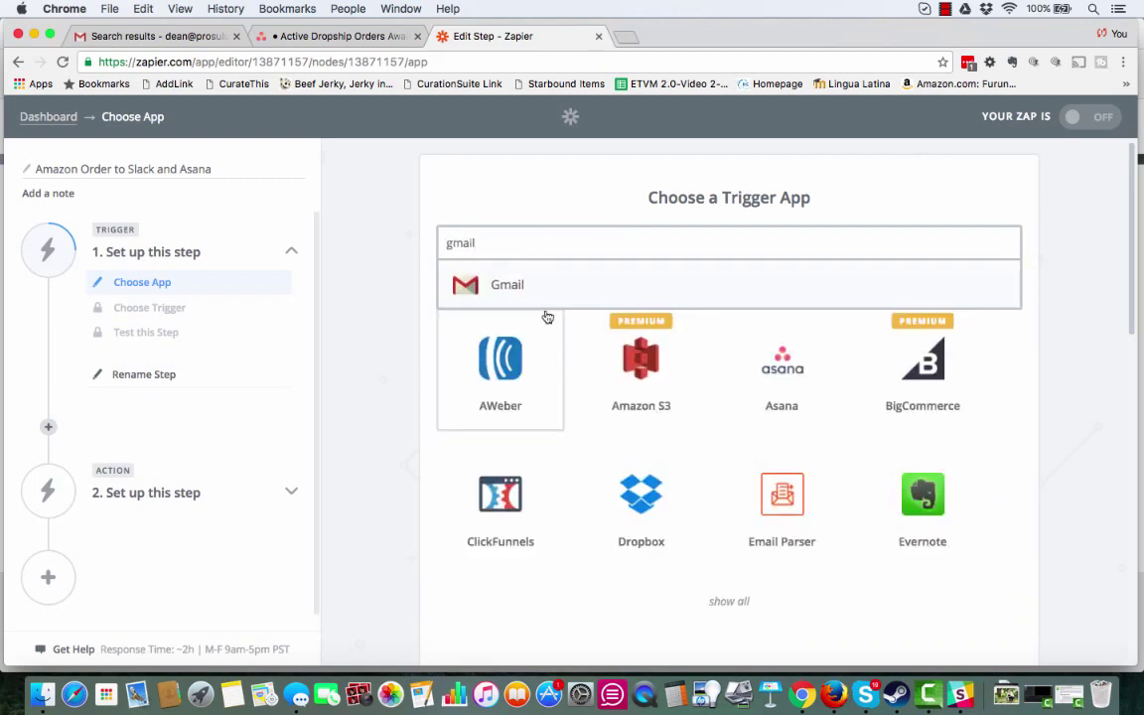
{"action": "left_click", "coordinate": [503, 287]}
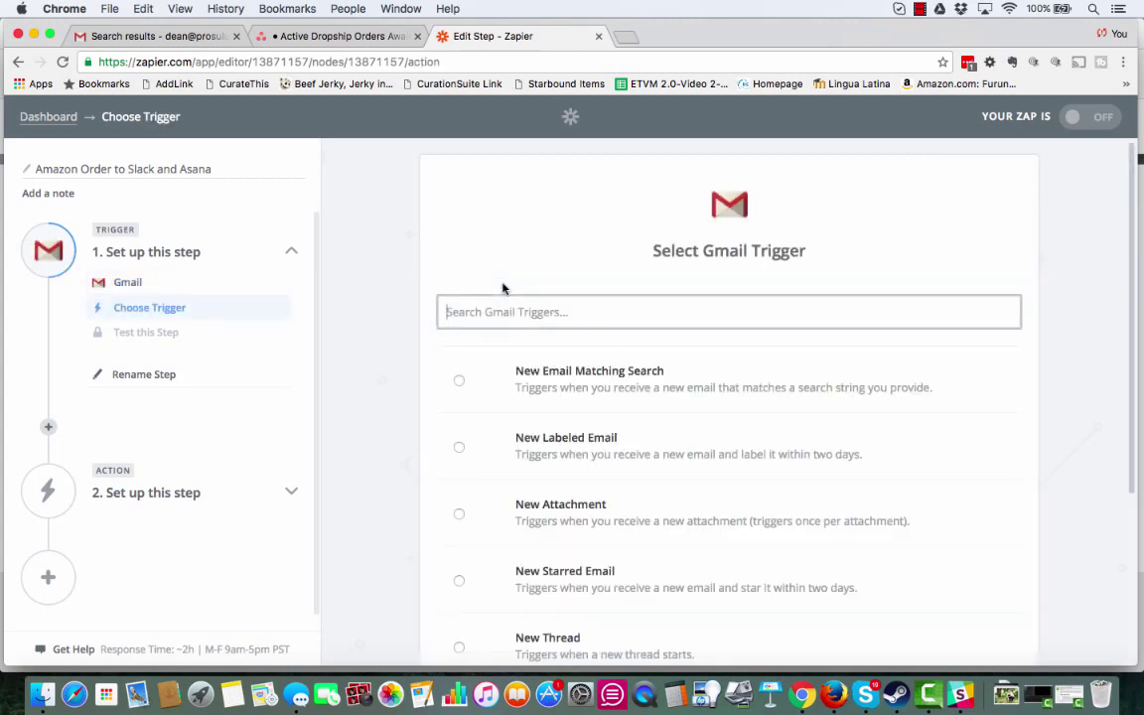
Choose New Email Matching Search as the Gmail trigger event and save it.
{"action": "scroll", "coordinate": [477, 319], "scroll_direction": "down", "scroll_amount": 2}
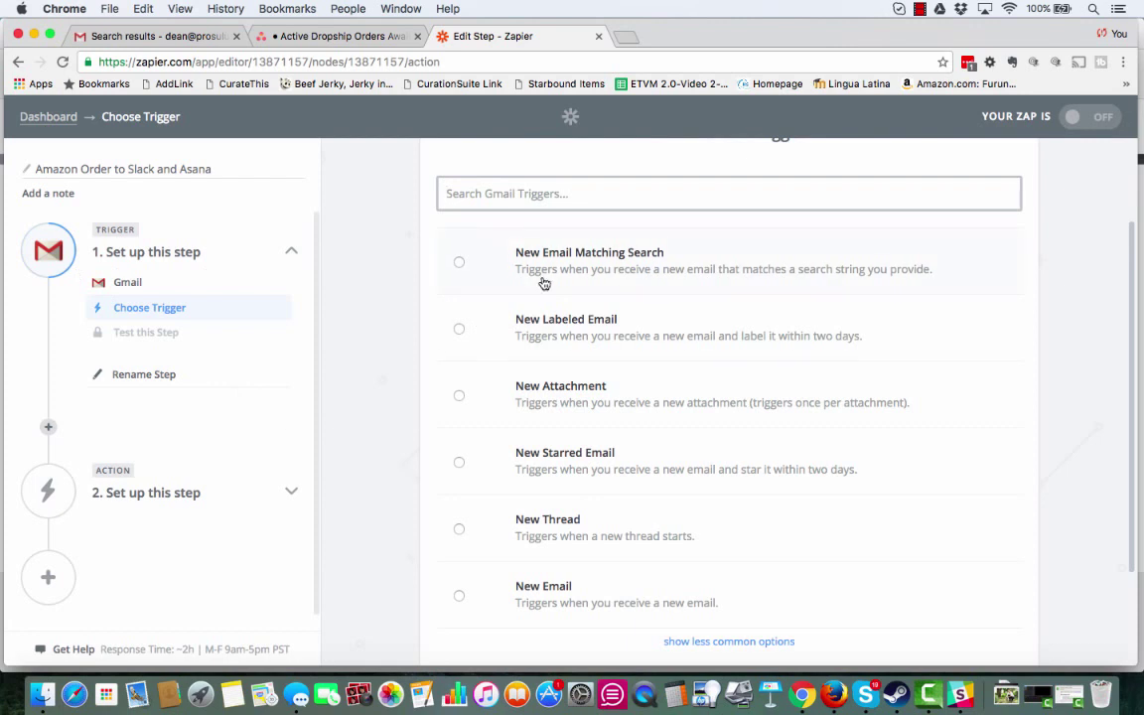
{"action": "left_click", "coordinate": [460, 264]}
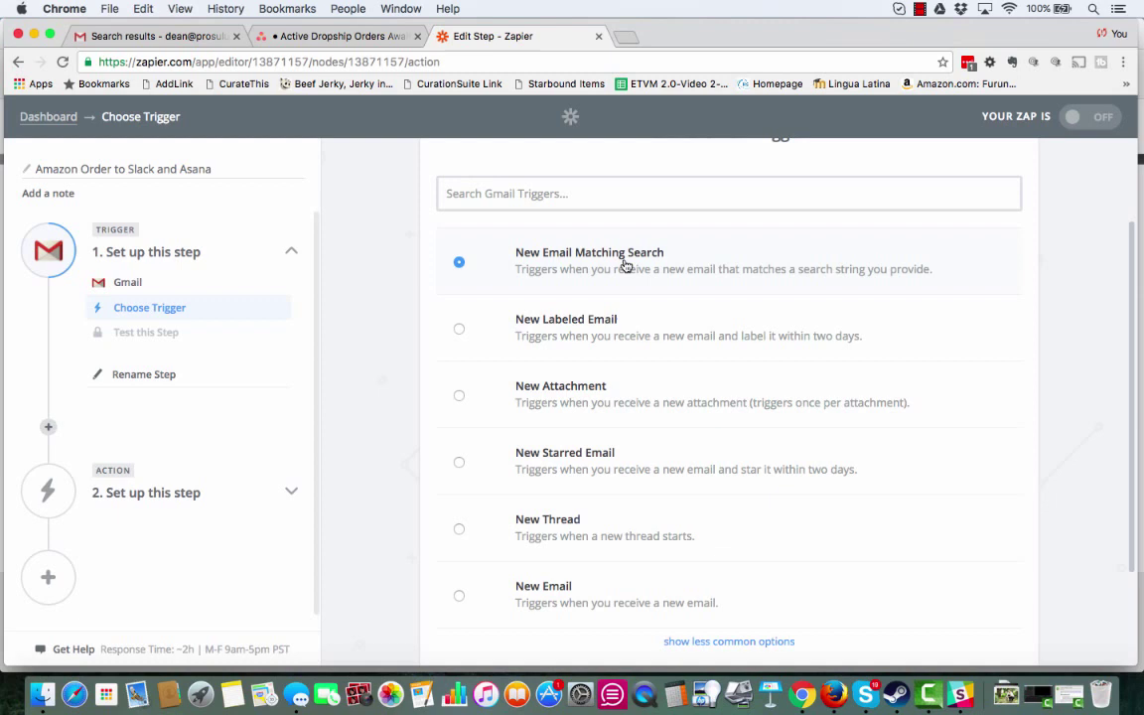
{"action": "scroll", "coordinate": [623, 263], "scroll_direction": "down", "scroll_amount": 2}
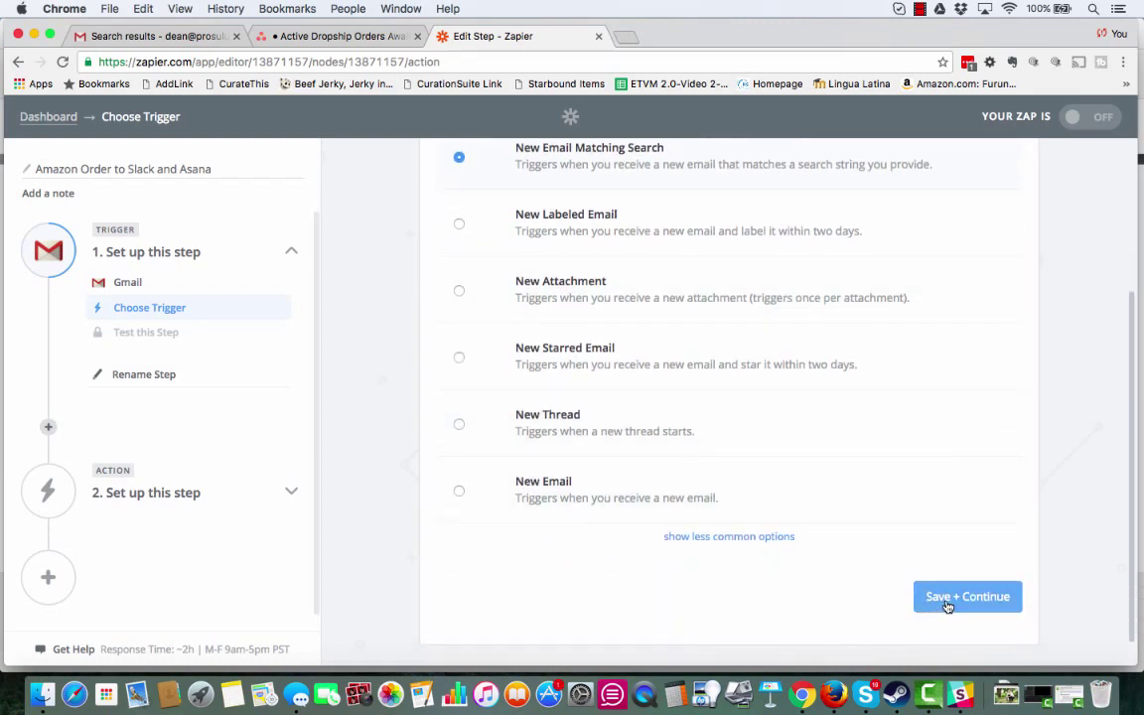
{"action": "left_click", "coordinate": [949, 600]}
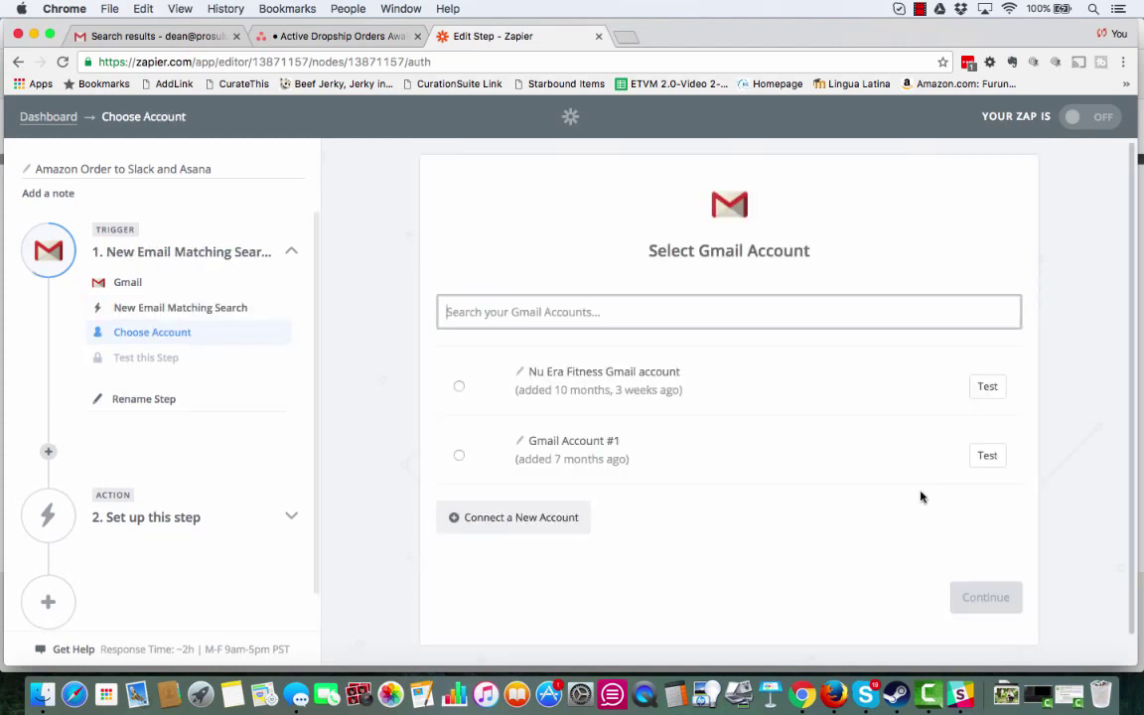
Use Gmail Account #1 for the trigger, then switch to the Gmail inbox.
{"action": "left_click", "coordinate": [457, 457]}
{"action": "left_click", "coordinate": [948, 600]}
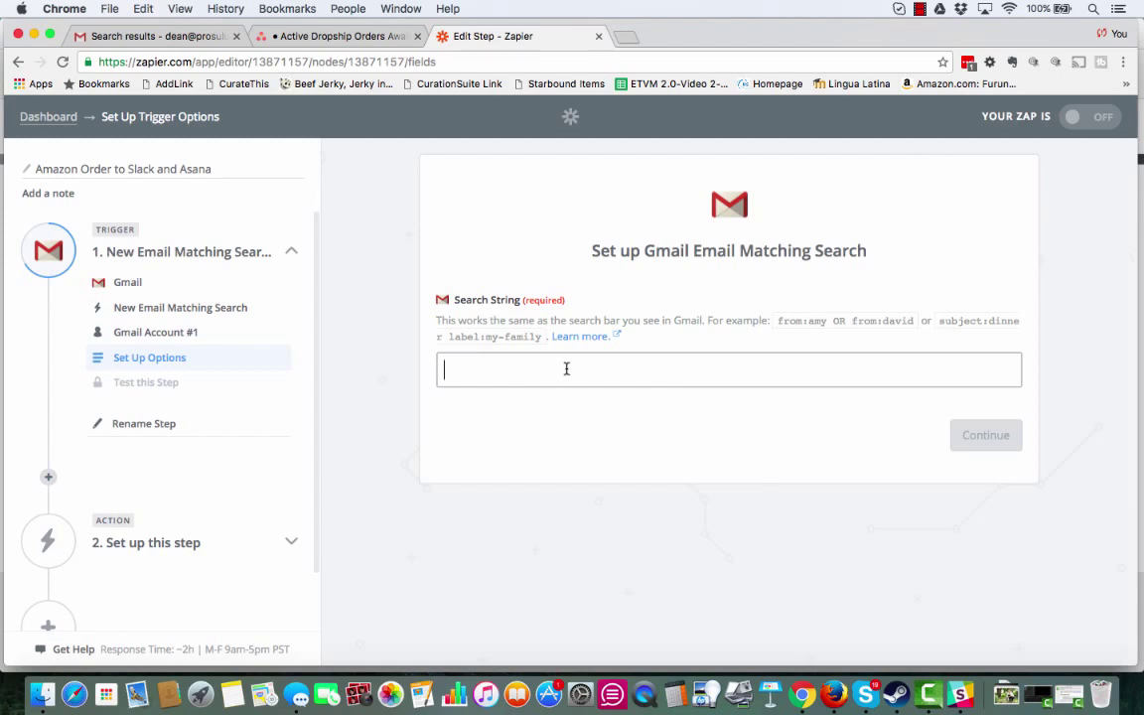
{"action": "left_click", "coordinate": [165, 37]}
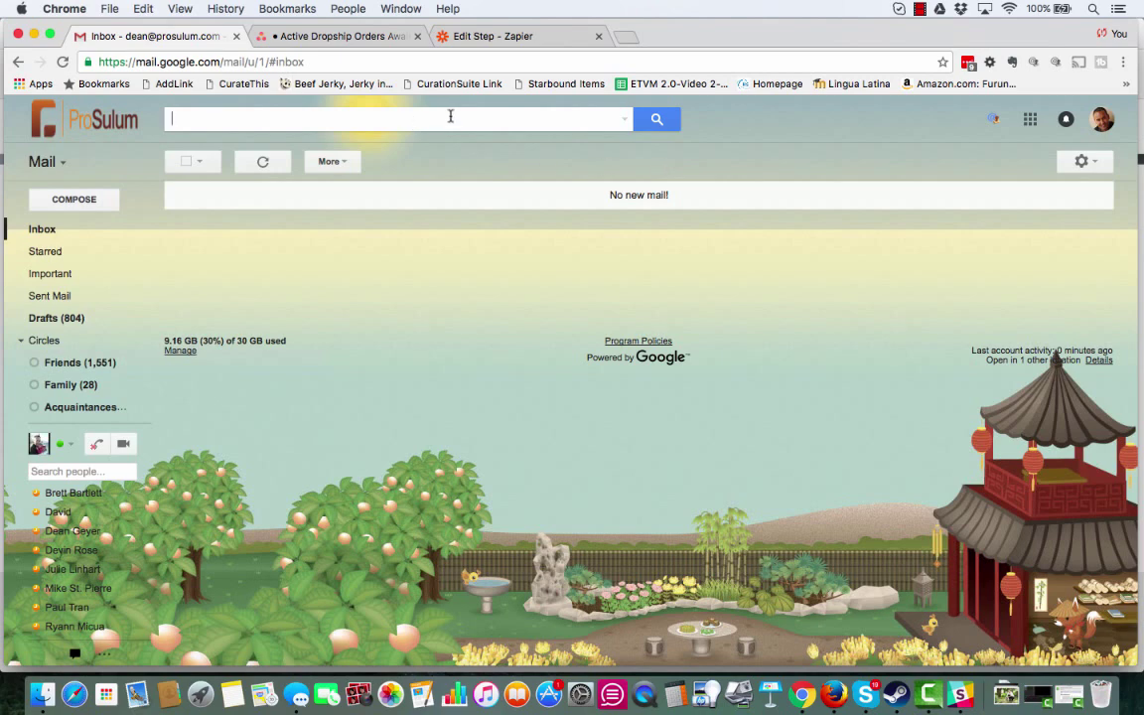
Search Gmail for emails from Amazon's seller-notification sender containing "sold, ship now".
{"action": "left_click", "coordinate": [624, 122]}
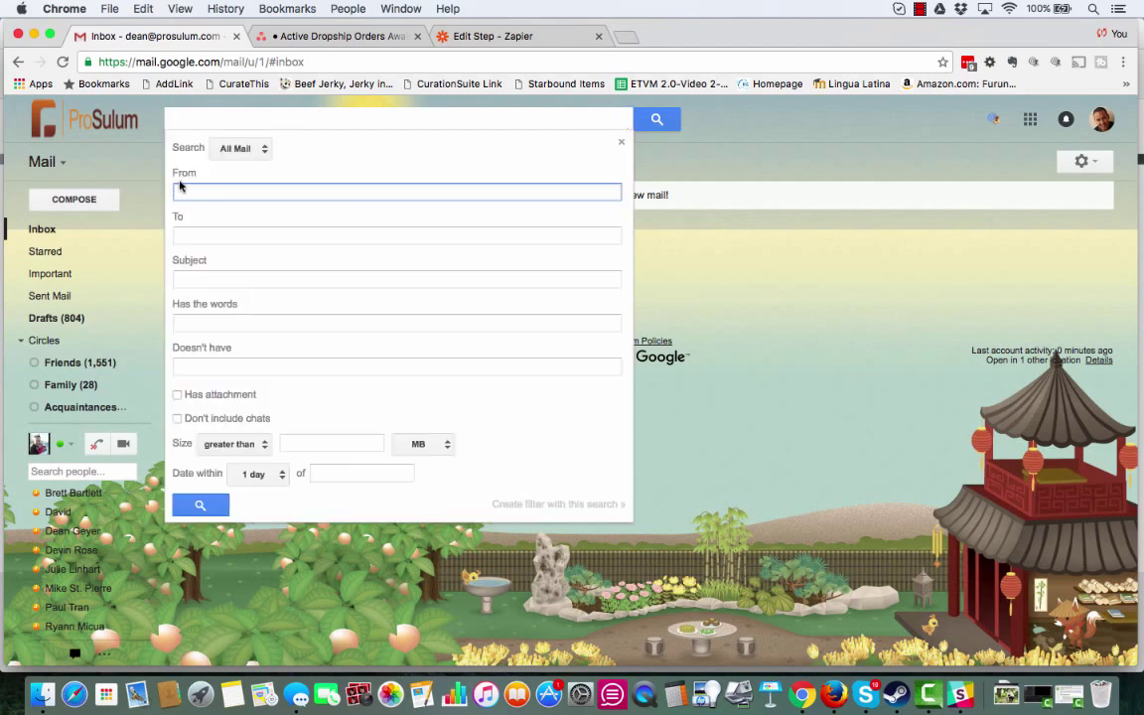
{"action": "key", "text": "super+v"}
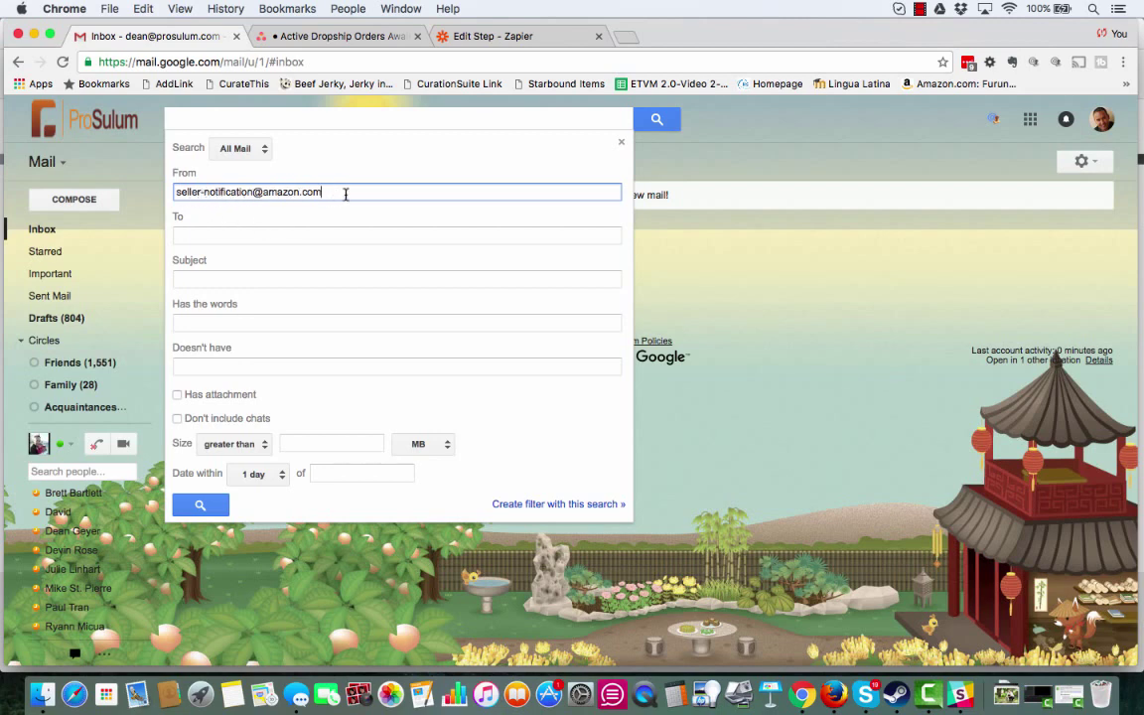
{"action": "left_click", "coordinate": [232, 317]}
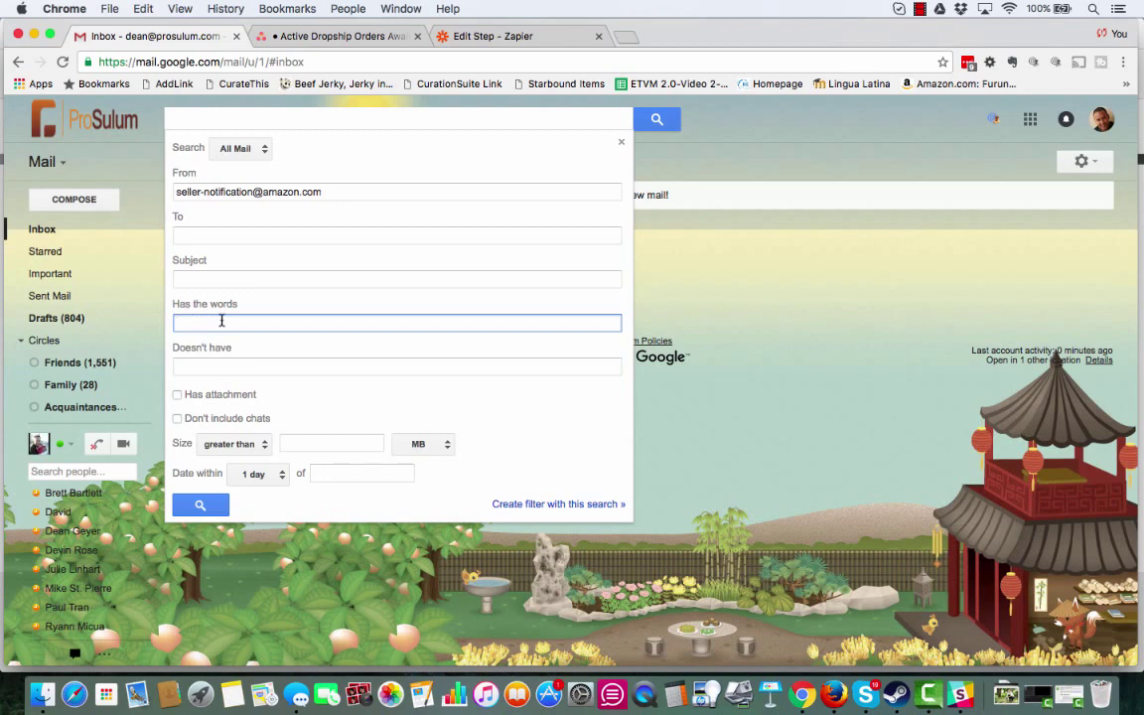
{"action": "type", "text": "\"sold, ship now\""}
{"action": "key", "text": "Return"}
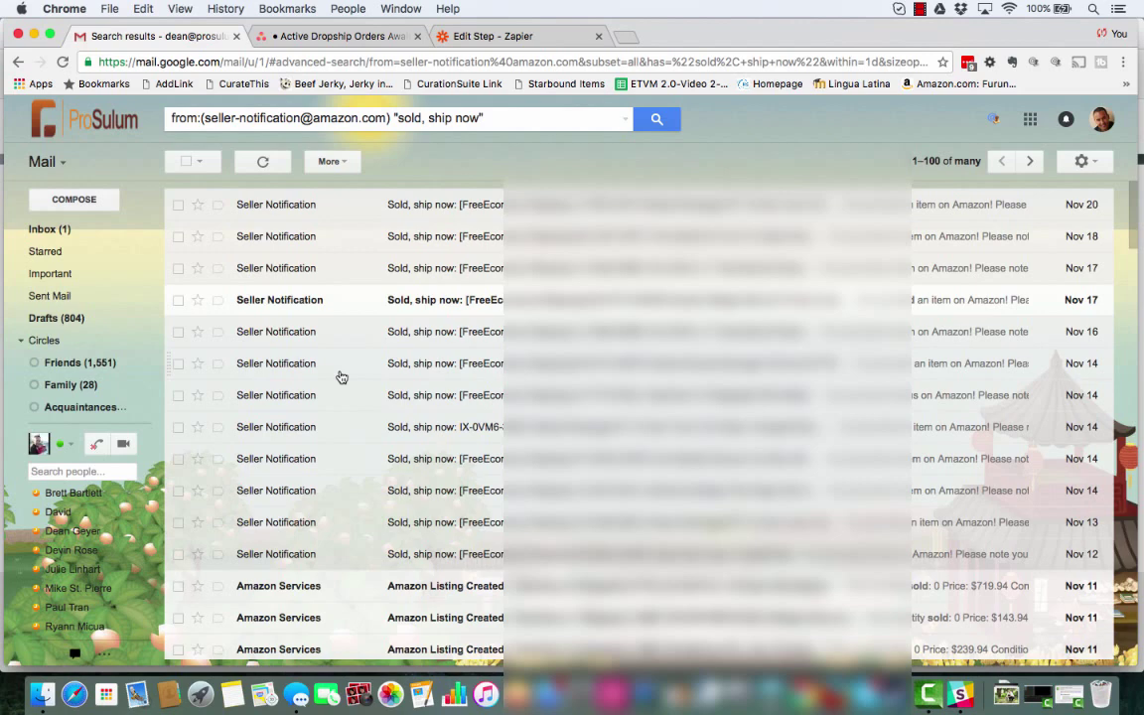
Exclude "listing created" from the search, rerun it, and copy the search query.
{"action": "left_click", "coordinate": [624, 118]}
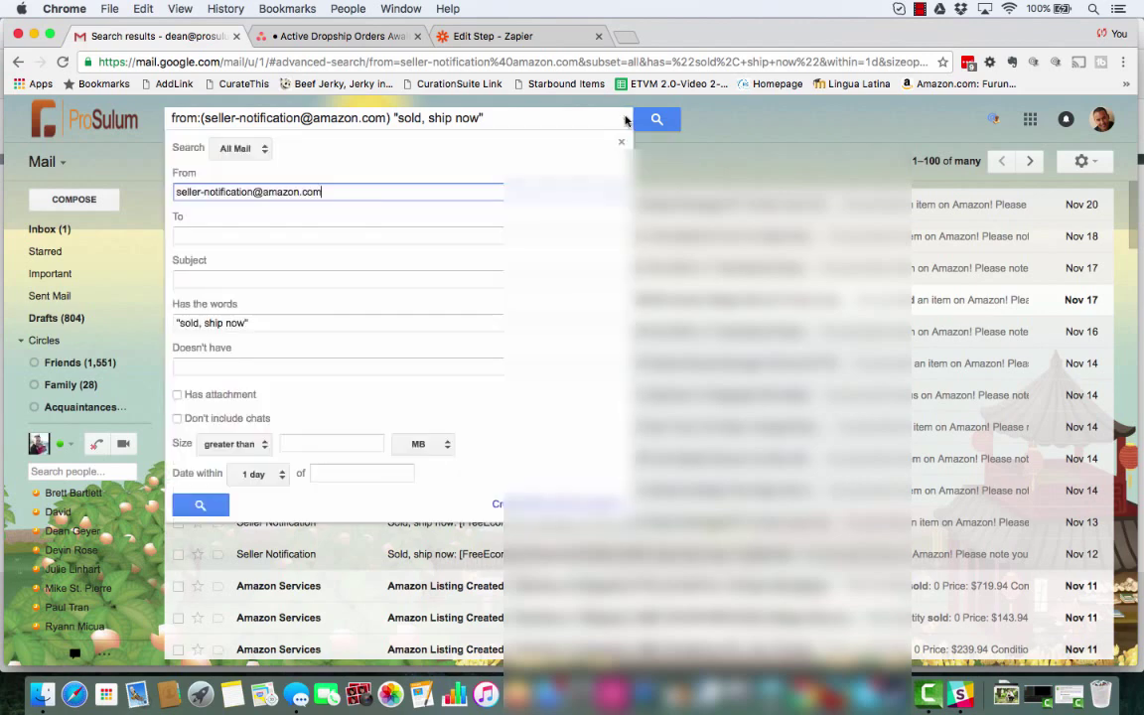
{"action": "left_click", "coordinate": [227, 369]}
{"action": "type", "text": "\""}
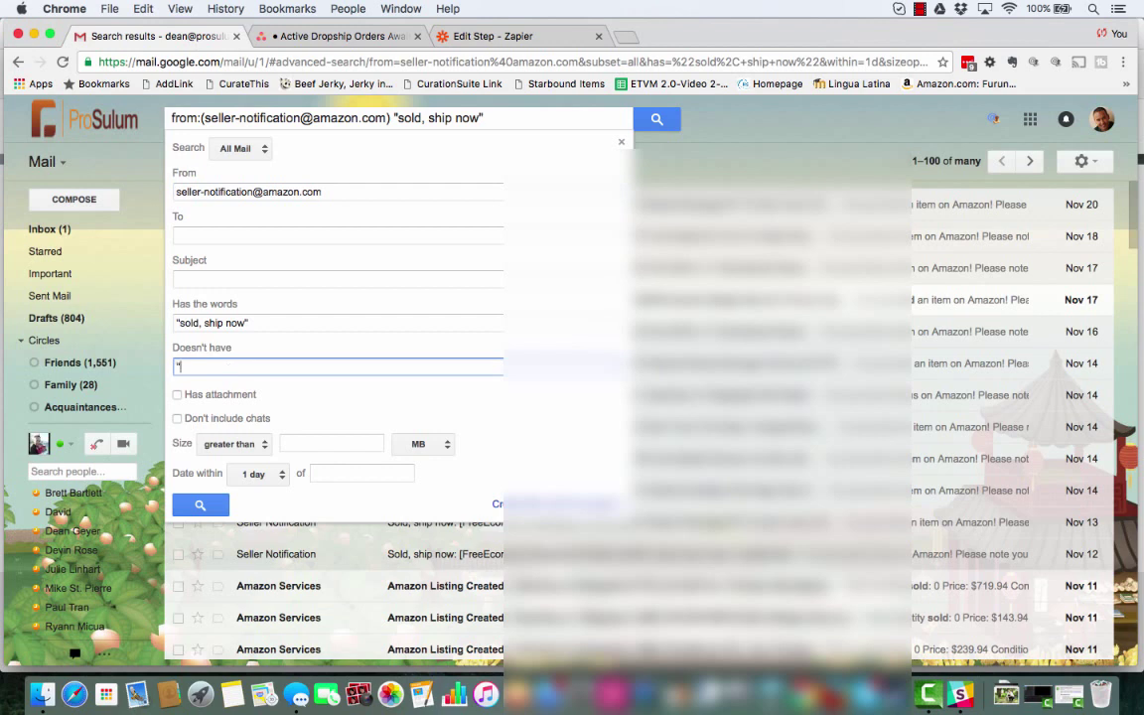
{"action": "type", "text": "listing created\""}
{"action": "left_click", "coordinate": [209, 508]}
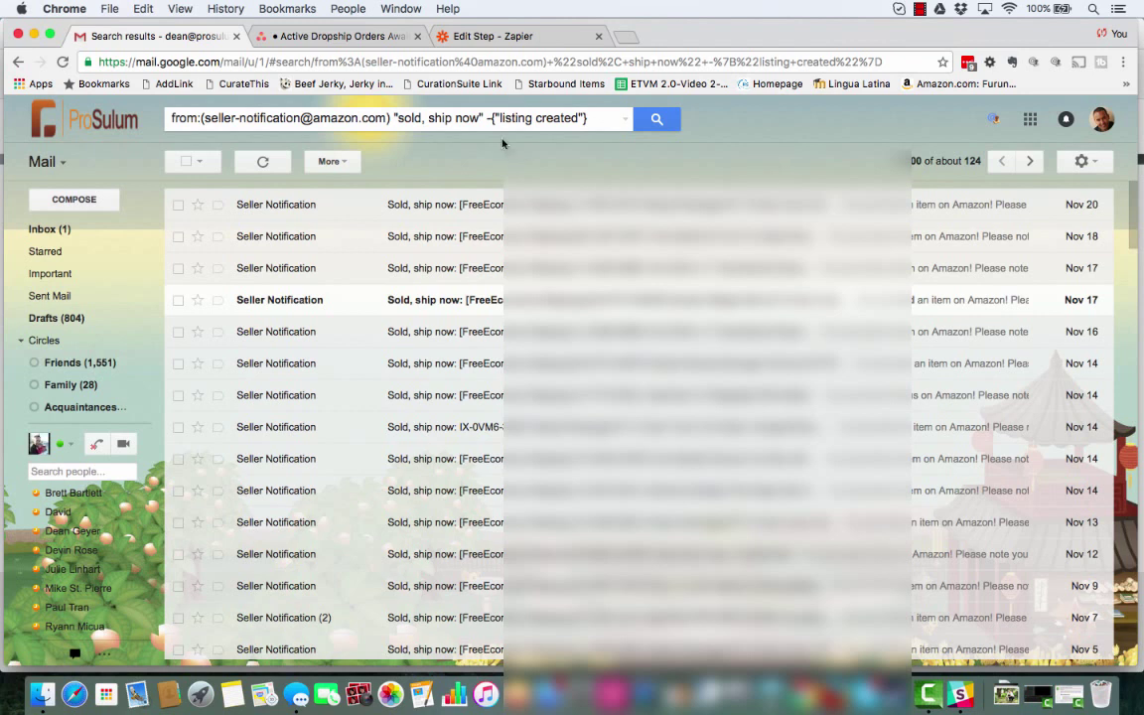
{"action": "left_click_drag", "start_coordinate": [596, 121], "coordinate": [156, 120]}
{"action": "key", "text": "super+c"}
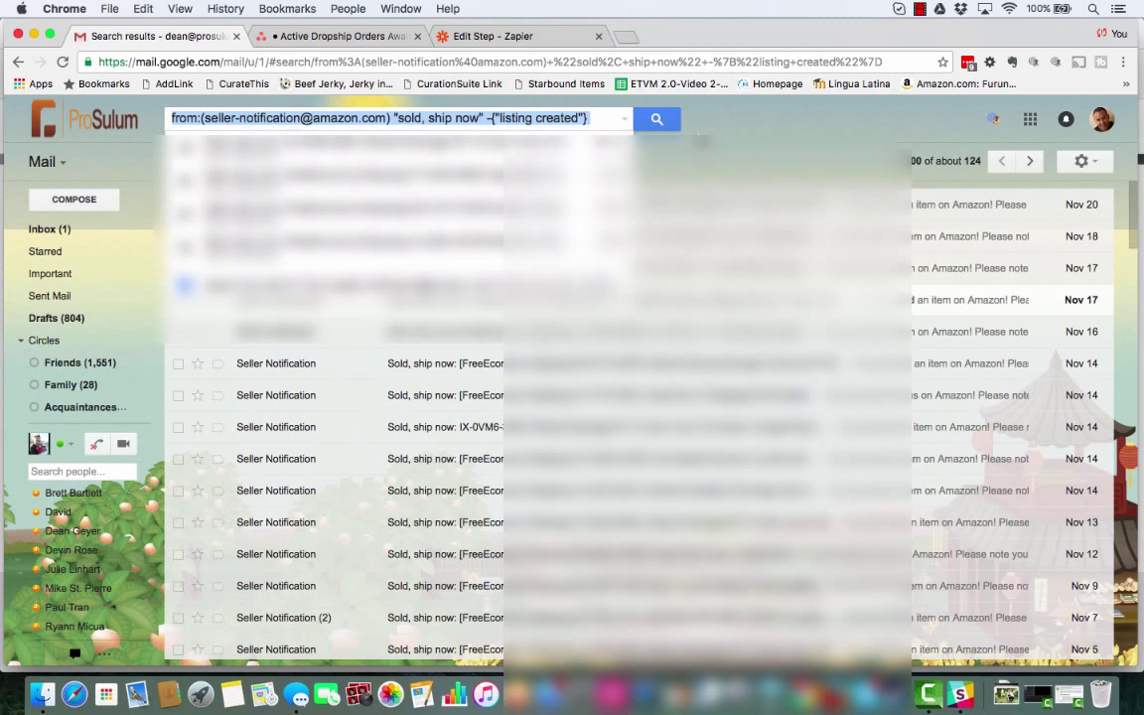
{"action": "left_click", "coordinate": [952, 108]}
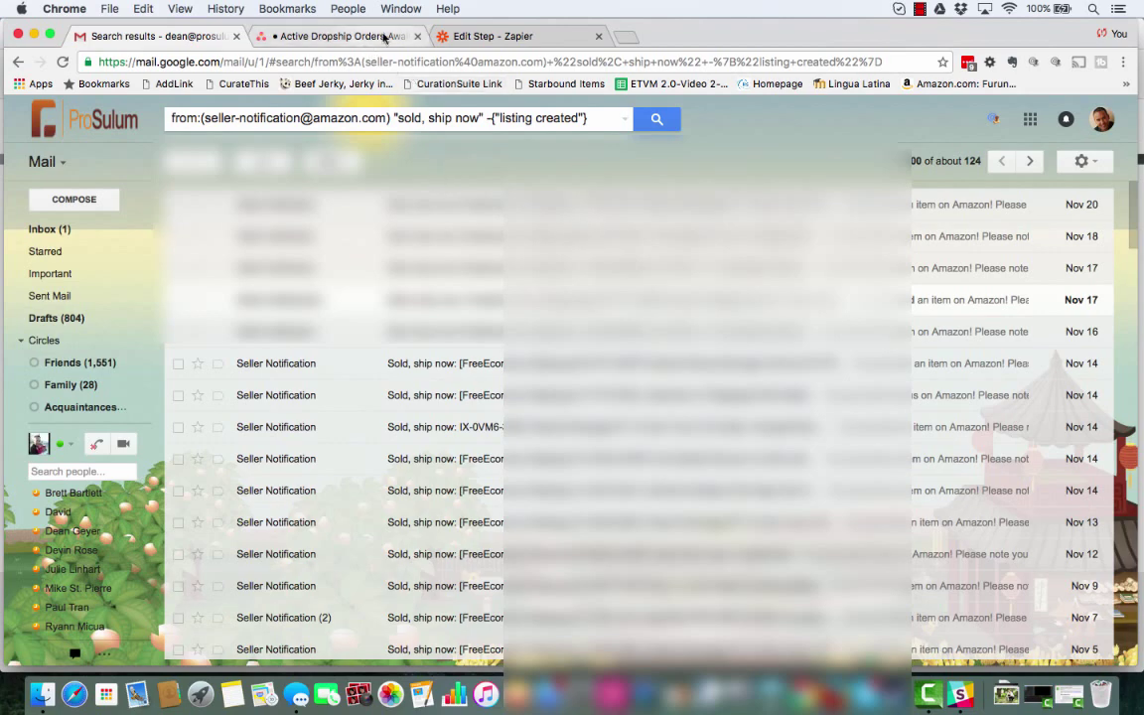
Paste the Gmail query into the trigger's Search String and fetch a matching test email successfully.
{"action": "left_click", "coordinate": [486, 36]}
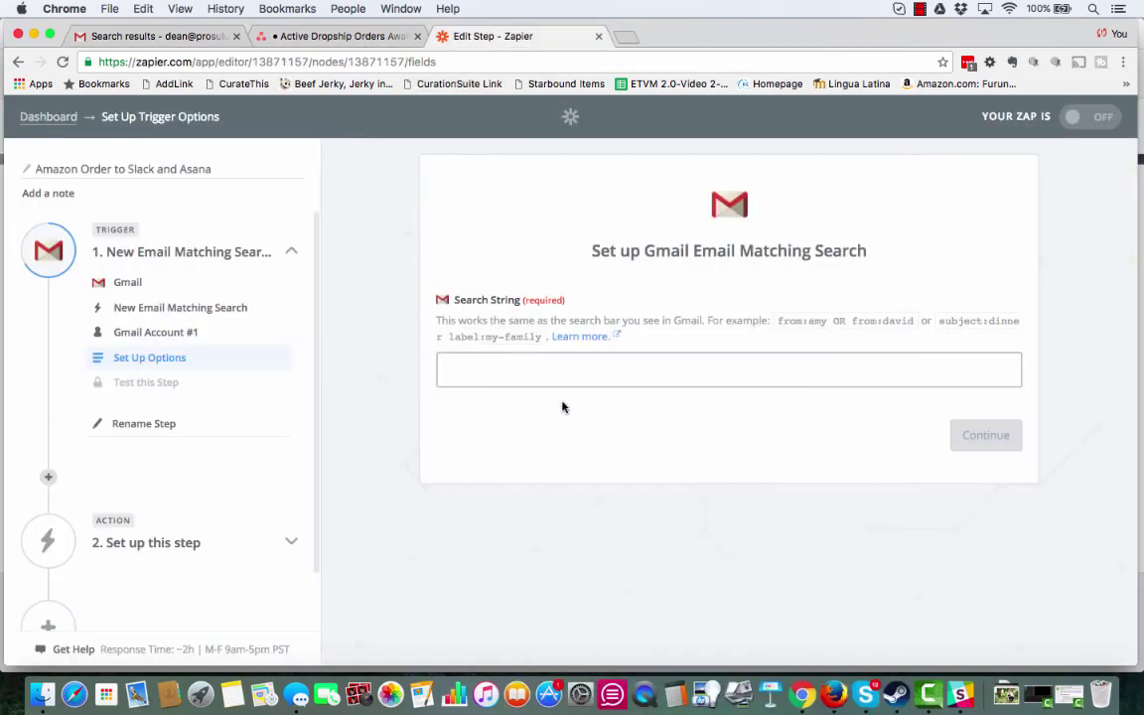
{"action": "key", "text": "super+v"}
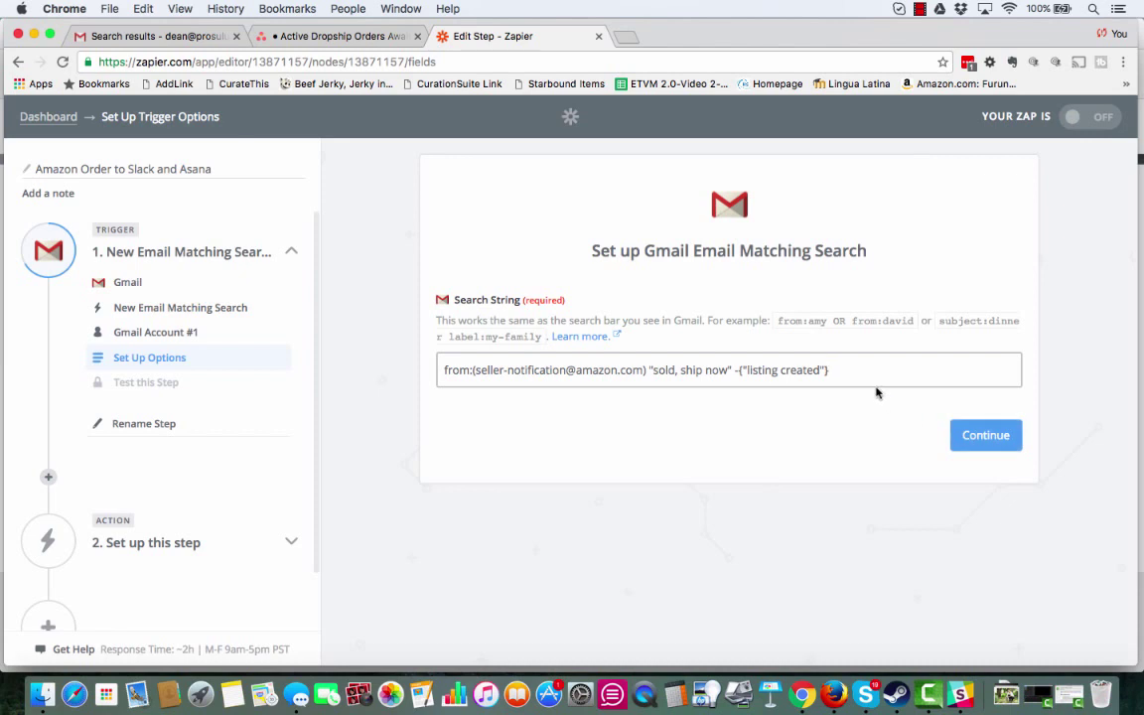
{"action": "left_click", "coordinate": [983, 437]}
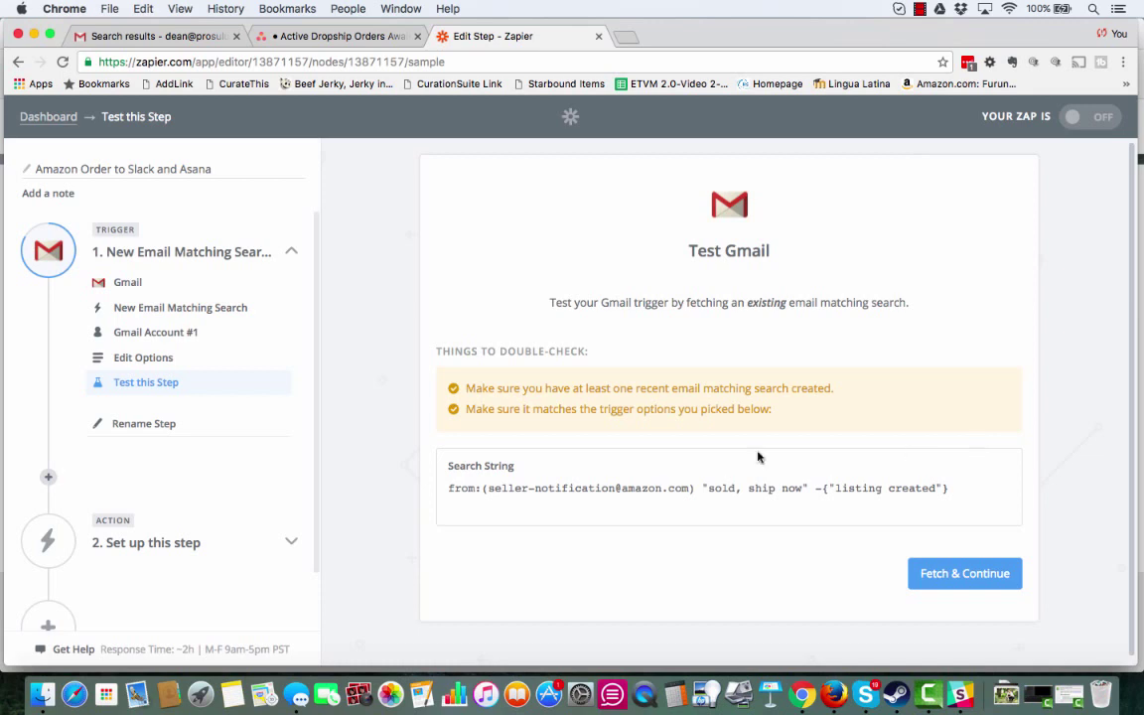
{"action": "left_click", "coordinate": [960, 584]}
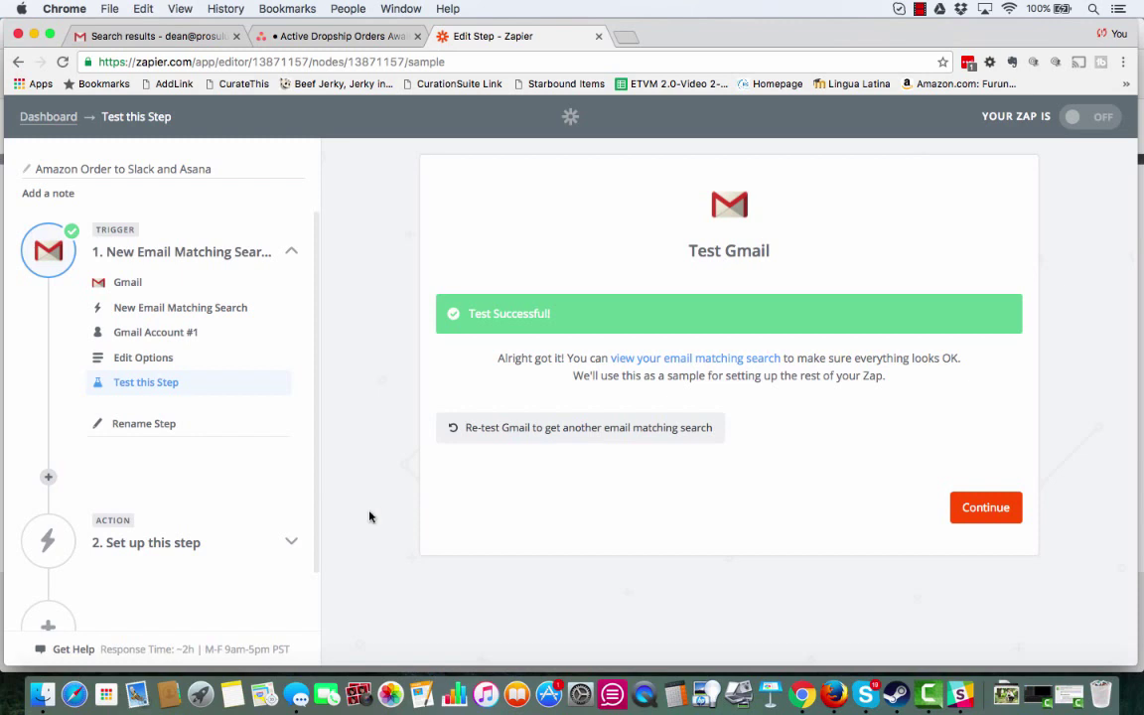
{"action": "scroll", "coordinate": [225, 524], "scroll_direction": "down", "scroll_amount": 2}
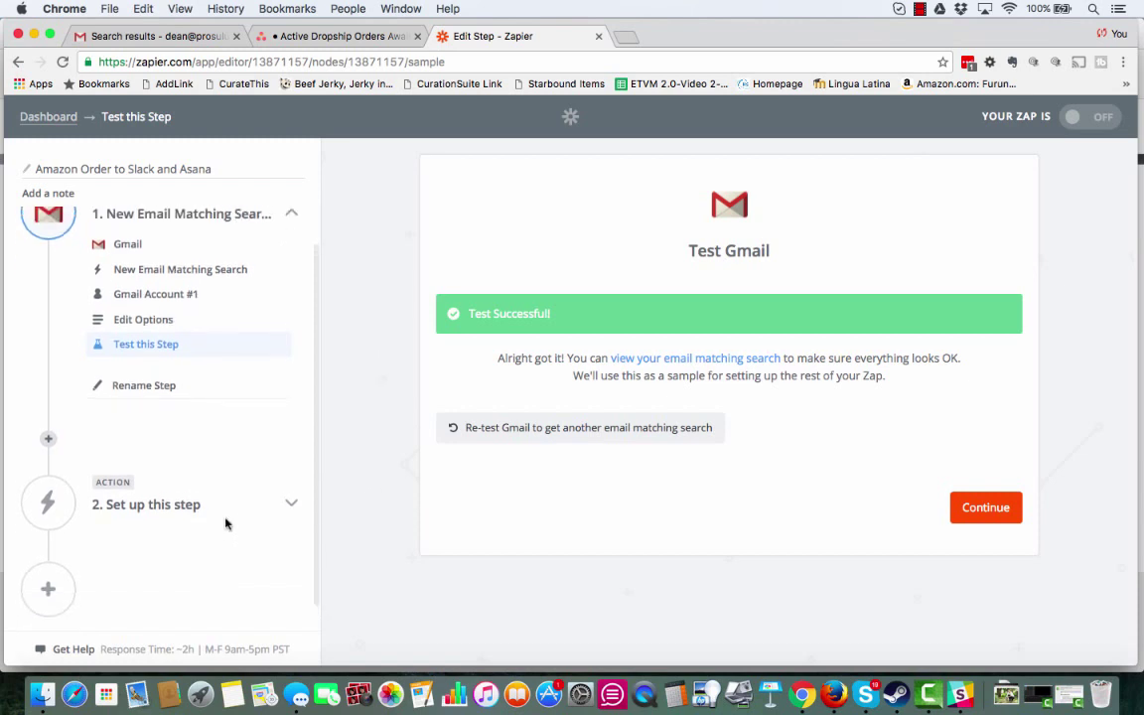
Choose Slack as the zap's action app.
{"action": "left_click", "coordinate": [1003, 517]}
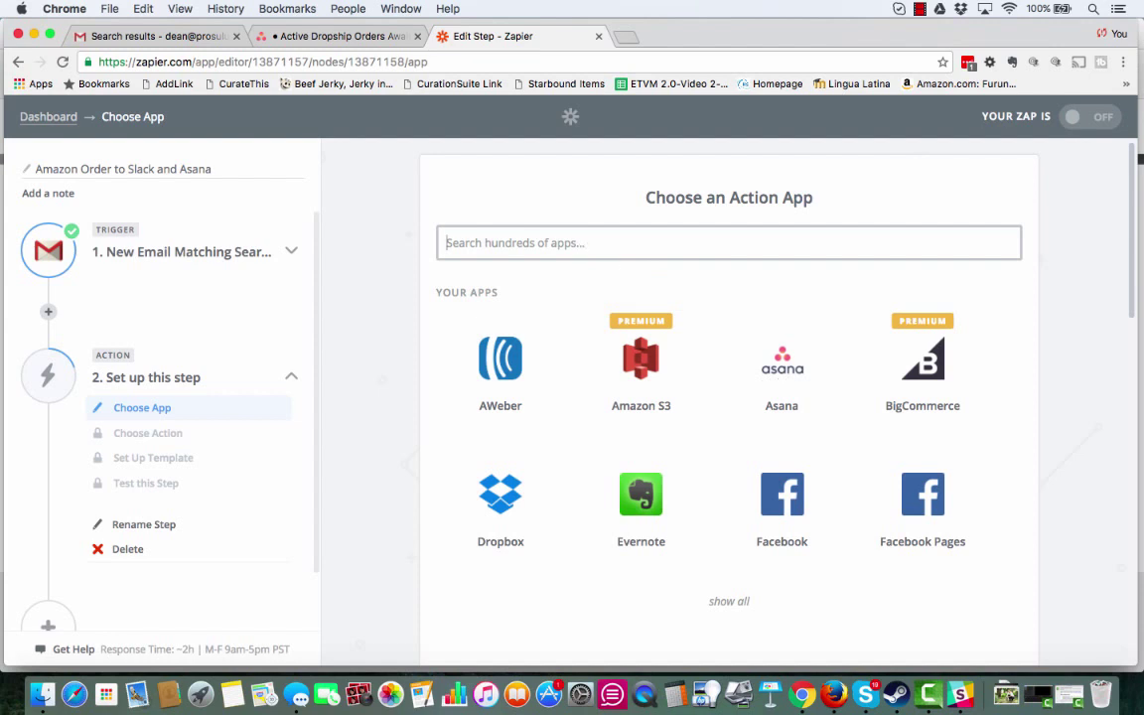
{"action": "type", "text": "sla"}
{"action": "left_click", "coordinate": [492, 282]}
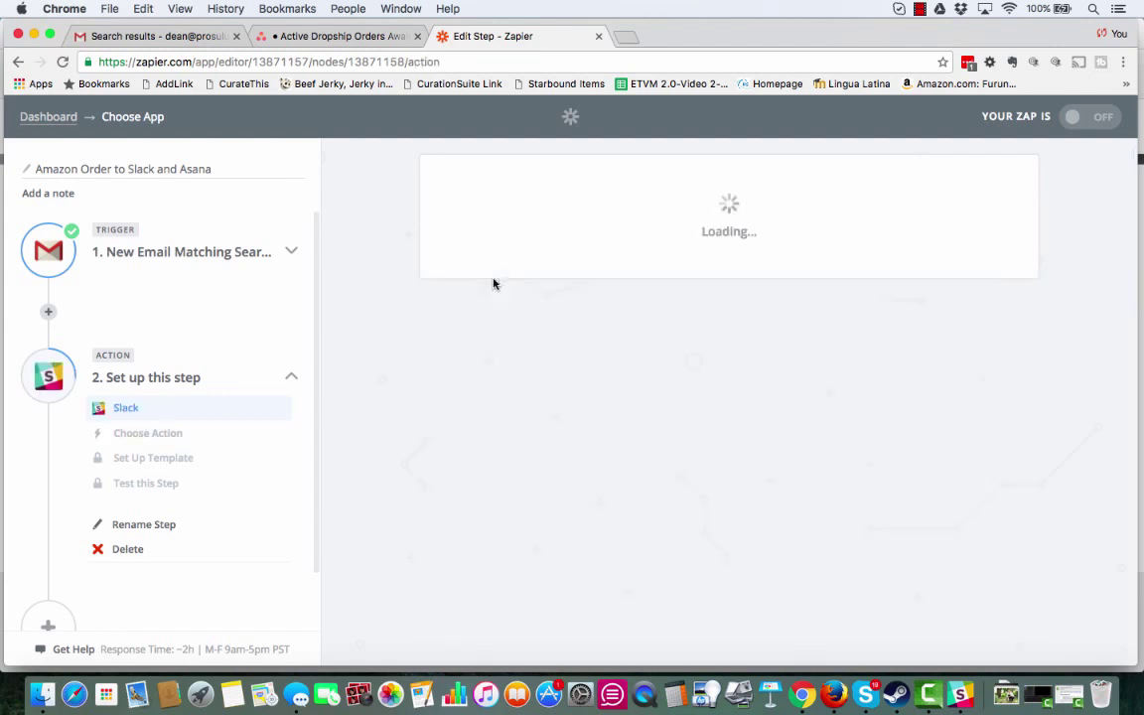
Select the less common Send Private Channel Message action and save it.
{"action": "scroll", "coordinate": [490, 429], "scroll_direction": "down", "scroll_amount": 2}
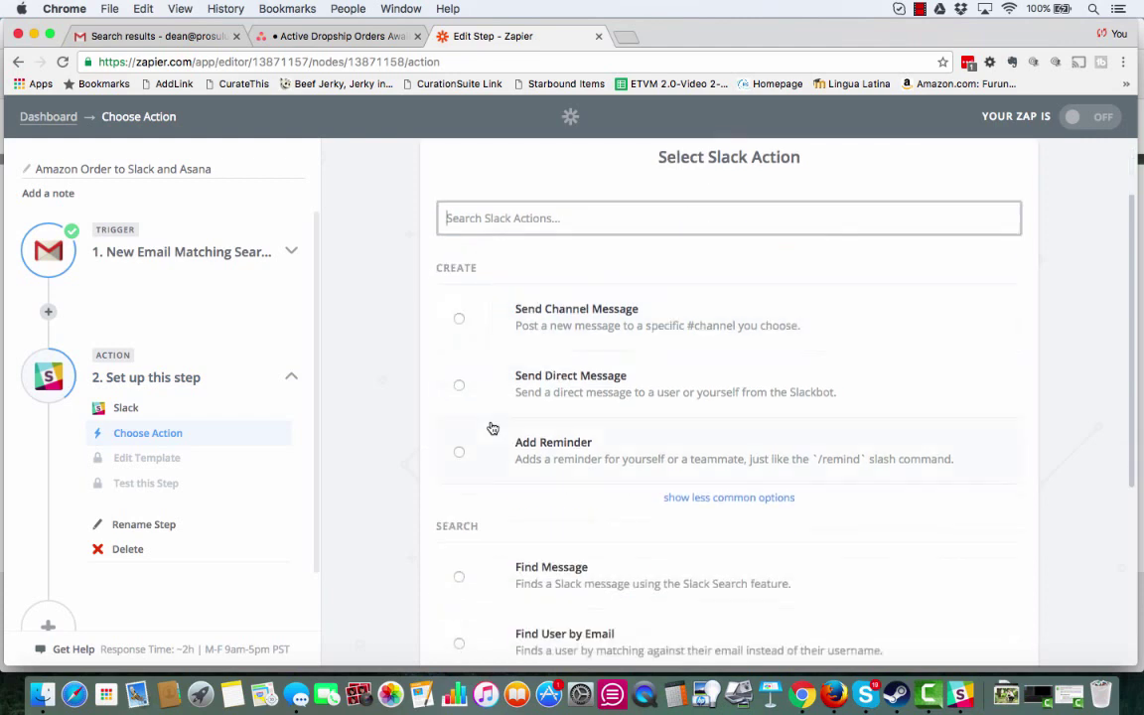
{"action": "scroll", "coordinate": [492, 428], "scroll_direction": "up", "scroll_amount": 1}
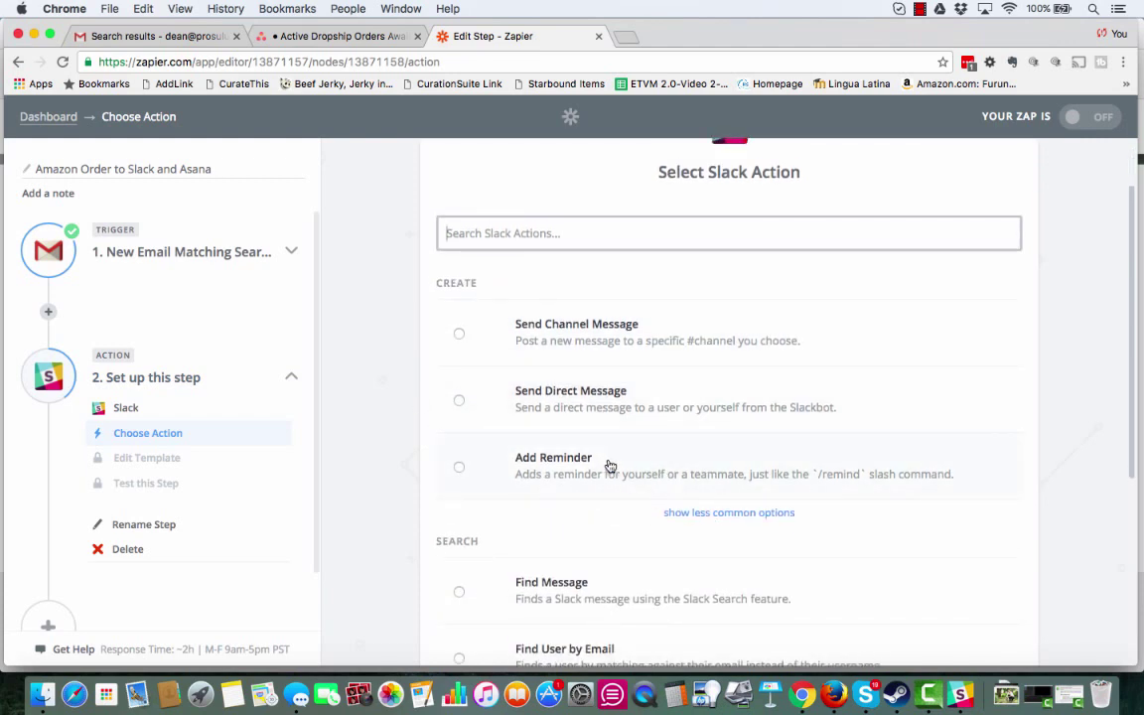
{"action": "left_click", "coordinate": [702, 512]}
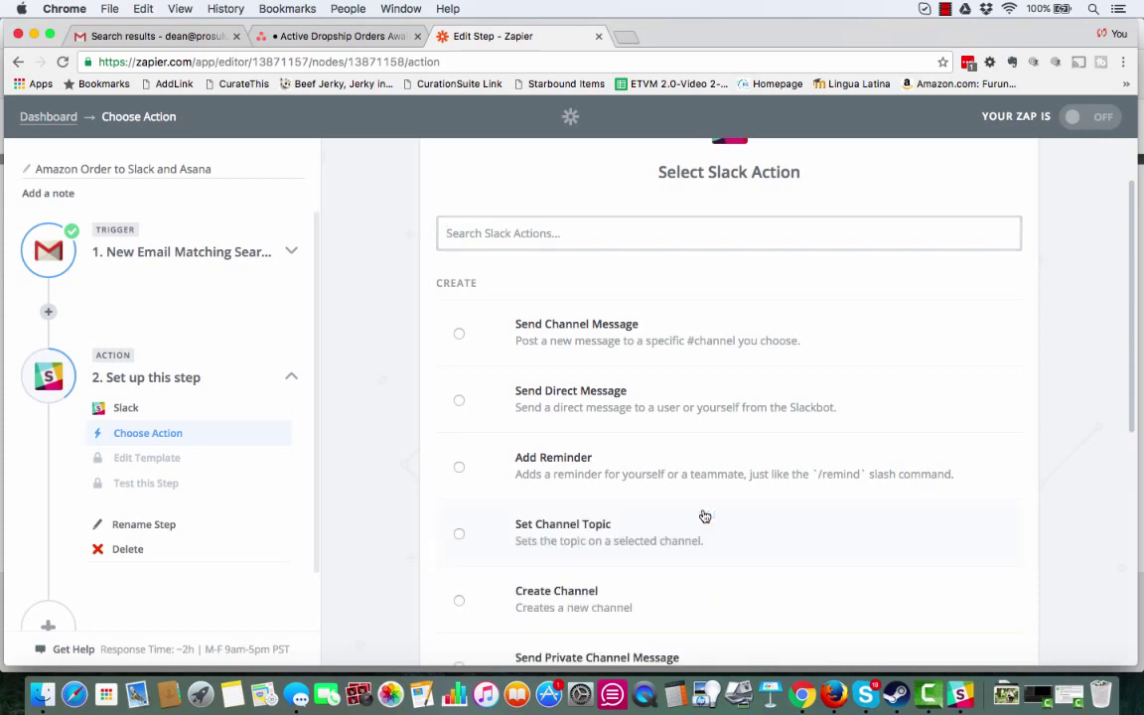
{"action": "scroll", "coordinate": [703, 515], "scroll_direction": "down", "scroll_amount": 3}
{"action": "scroll", "coordinate": [599, 350], "scroll_direction": "up", "scroll_amount": 1}
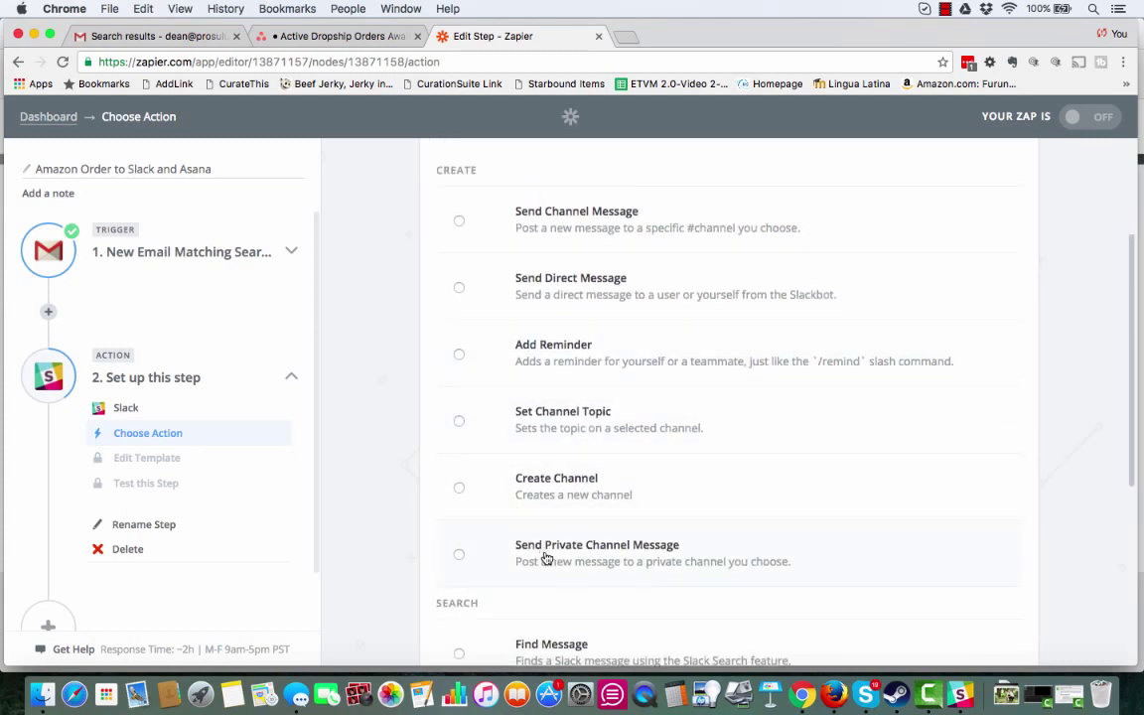
{"action": "scroll", "coordinate": [498, 557], "scroll_direction": "down", "scroll_amount": 1}
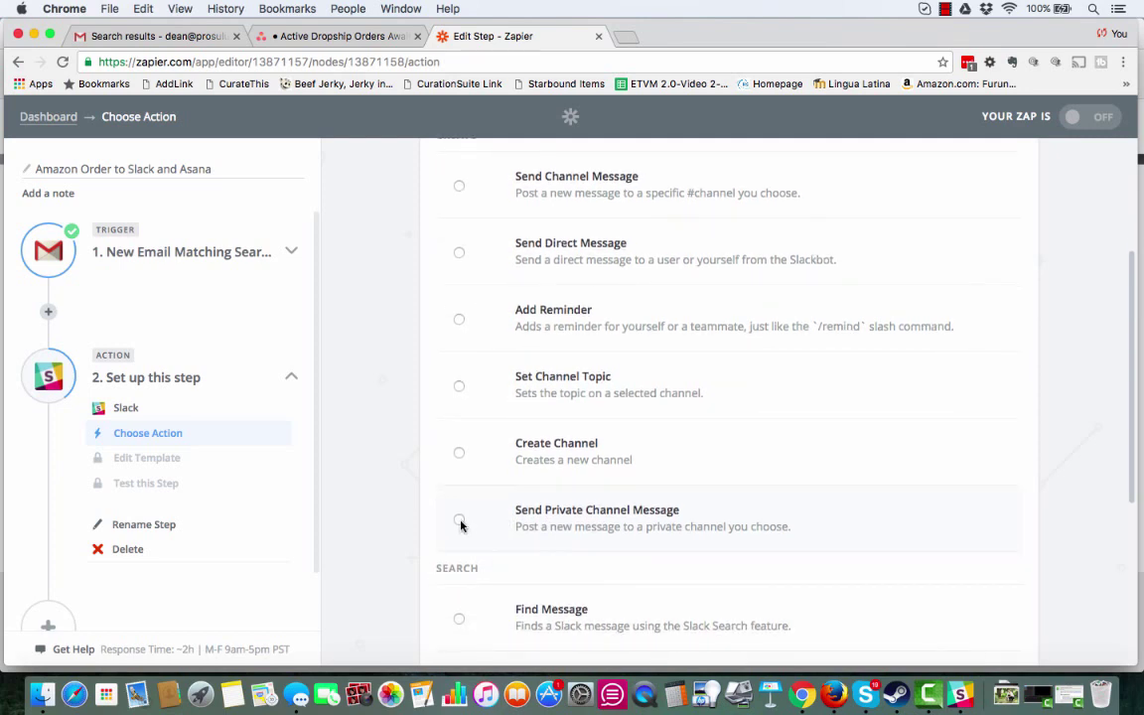
{"action": "left_click", "coordinate": [460, 523]}
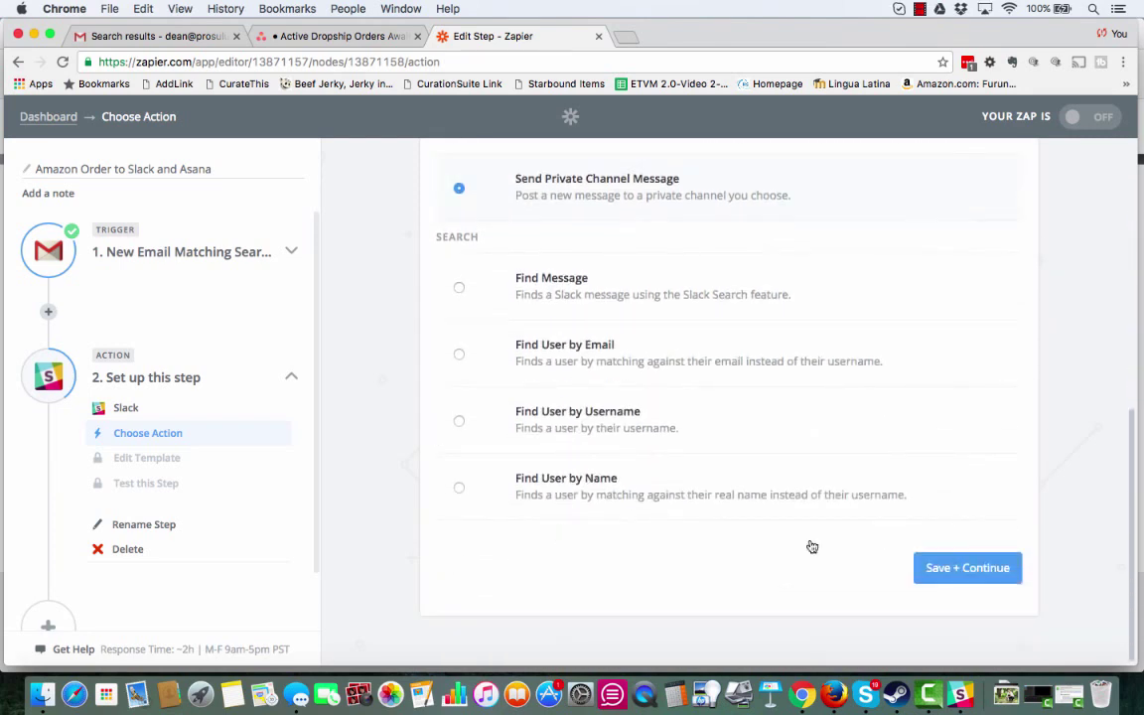
{"action": "left_click", "coordinate": [968, 578]}
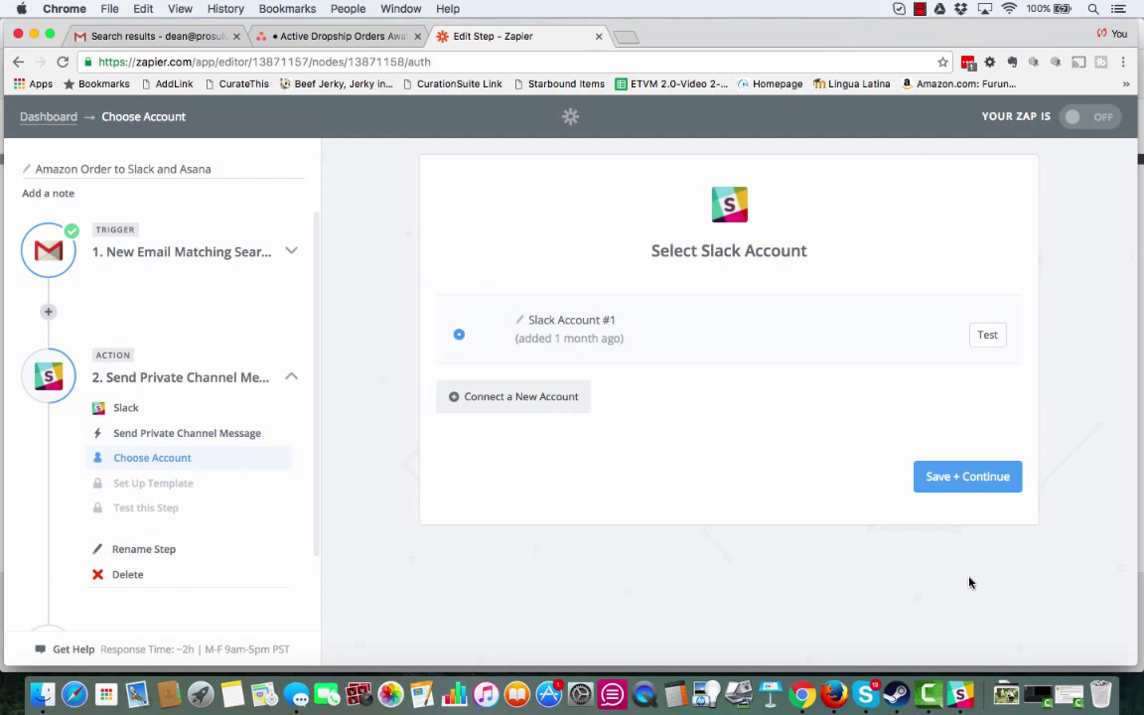
Confirm Slack Account #1 and pick testsandbox as the private channel.
{"action": "left_click", "coordinate": [947, 487]}
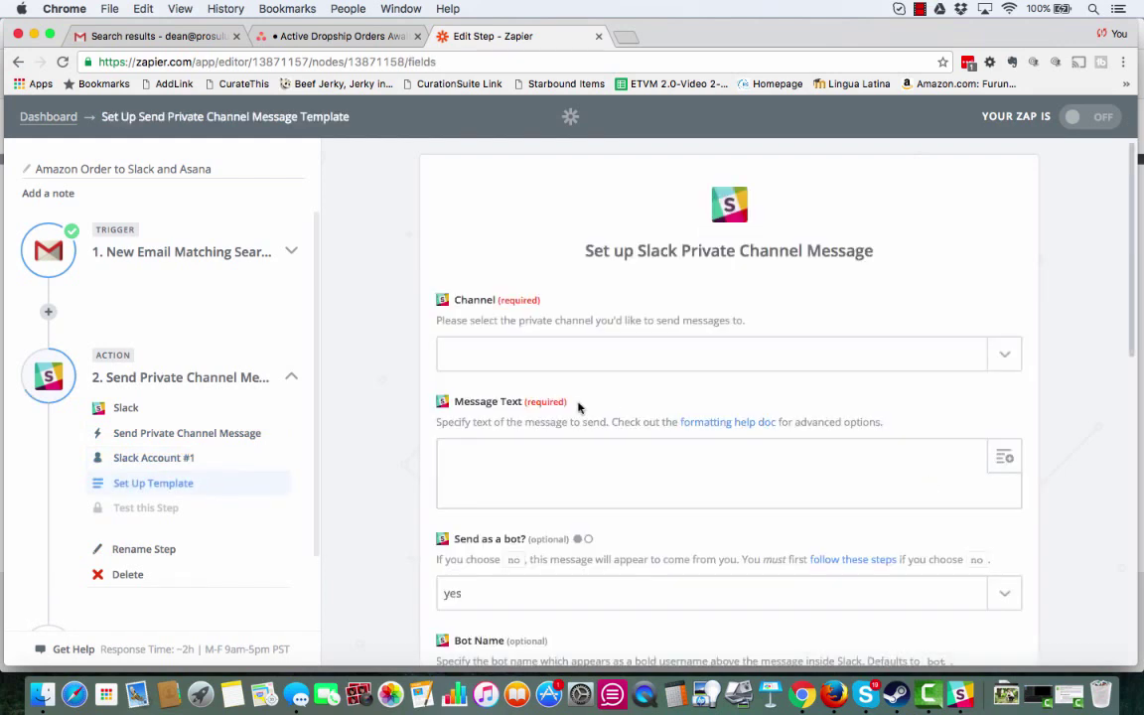
{"action": "scroll", "coordinate": [578, 406], "scroll_direction": "down", "scroll_amount": 1}
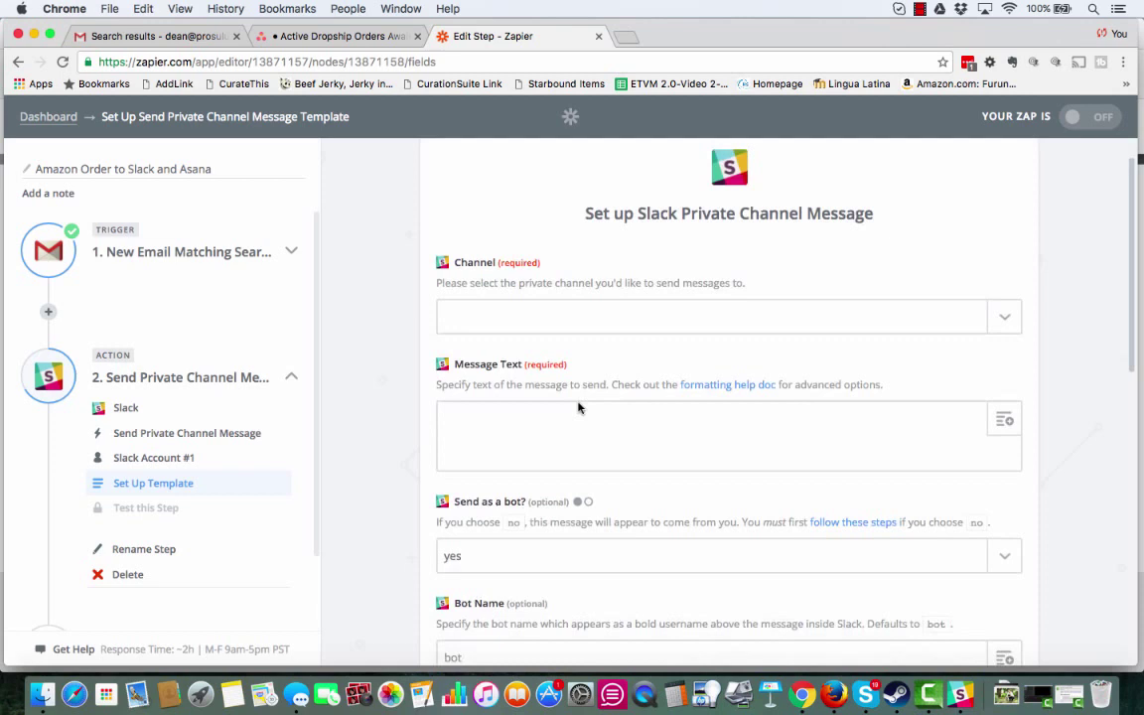
{"action": "left_click", "coordinate": [1003, 332]}
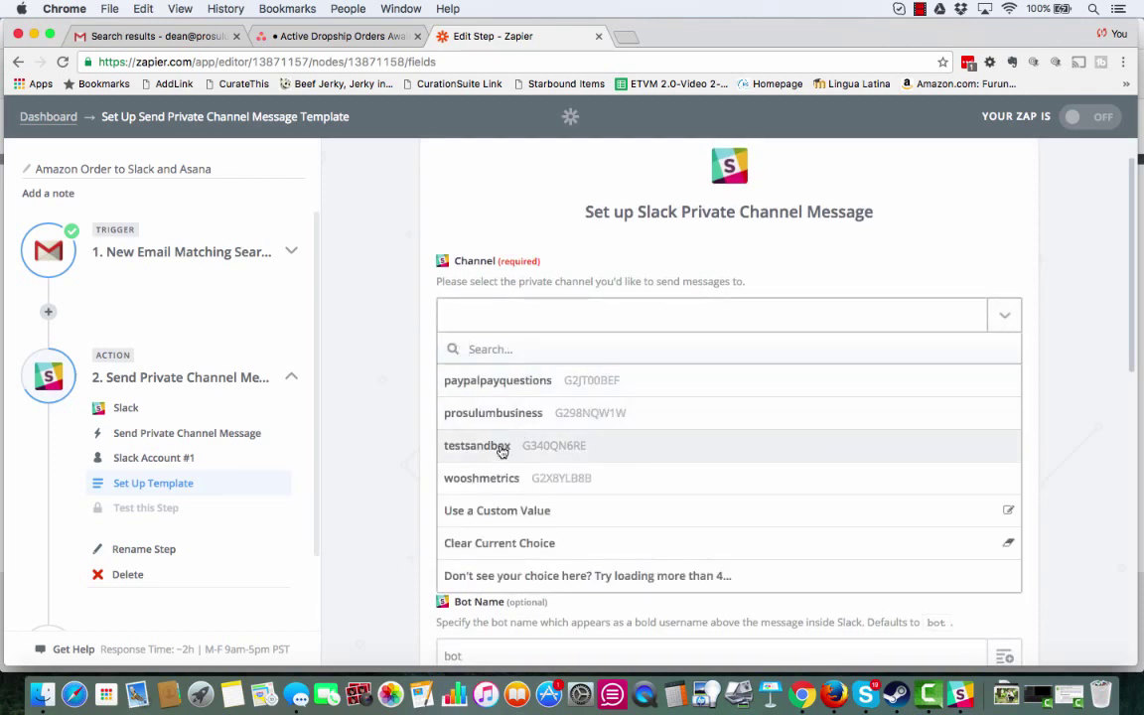
{"action": "left_click", "coordinate": [503, 448]}
Enter the message text 'This is a test new order alert. Please assign this new order to yourself'.
{"action": "scroll", "coordinate": [587, 446], "scroll_direction": "down", "scroll_amount": 1}
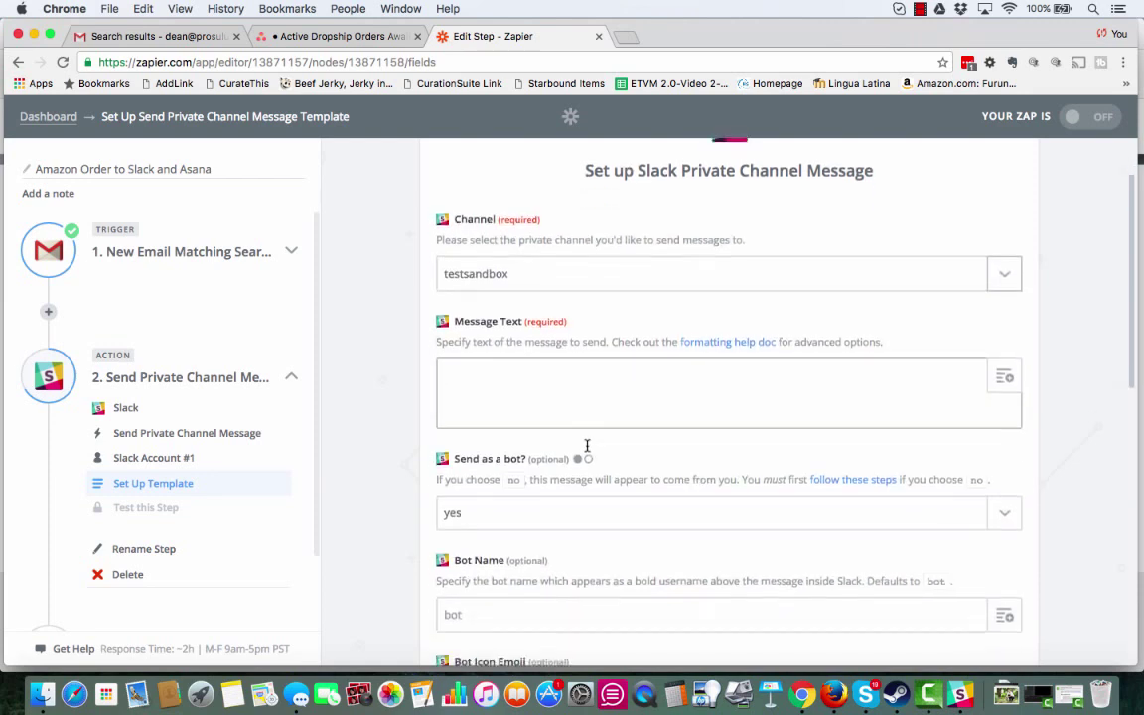
{"action": "left_click", "coordinate": [583, 389]}
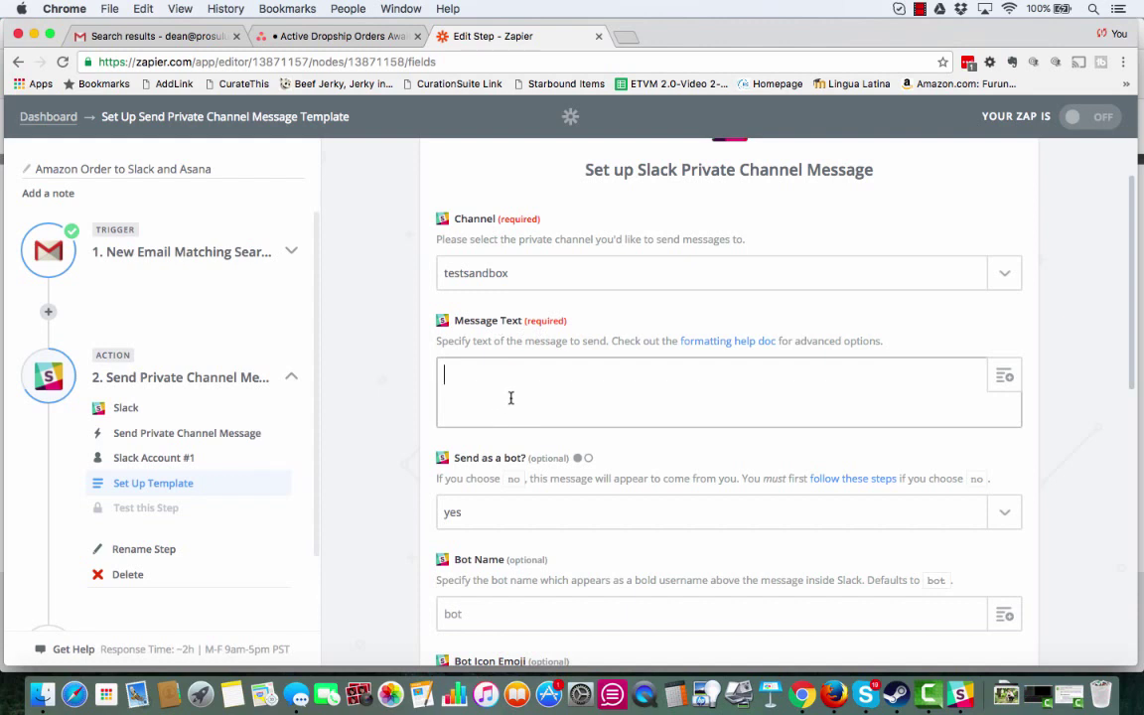
{"action": "type", "text": "This is a test new order alert."}
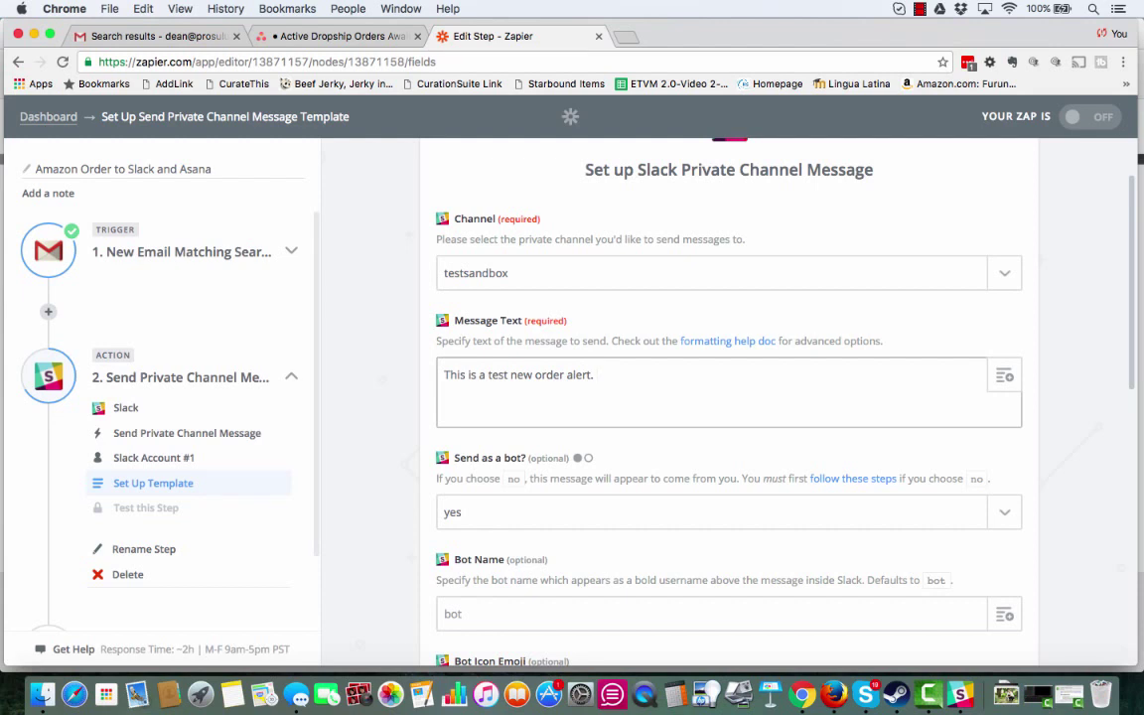
{"action": "type", "text": " Please assign this new ord"}
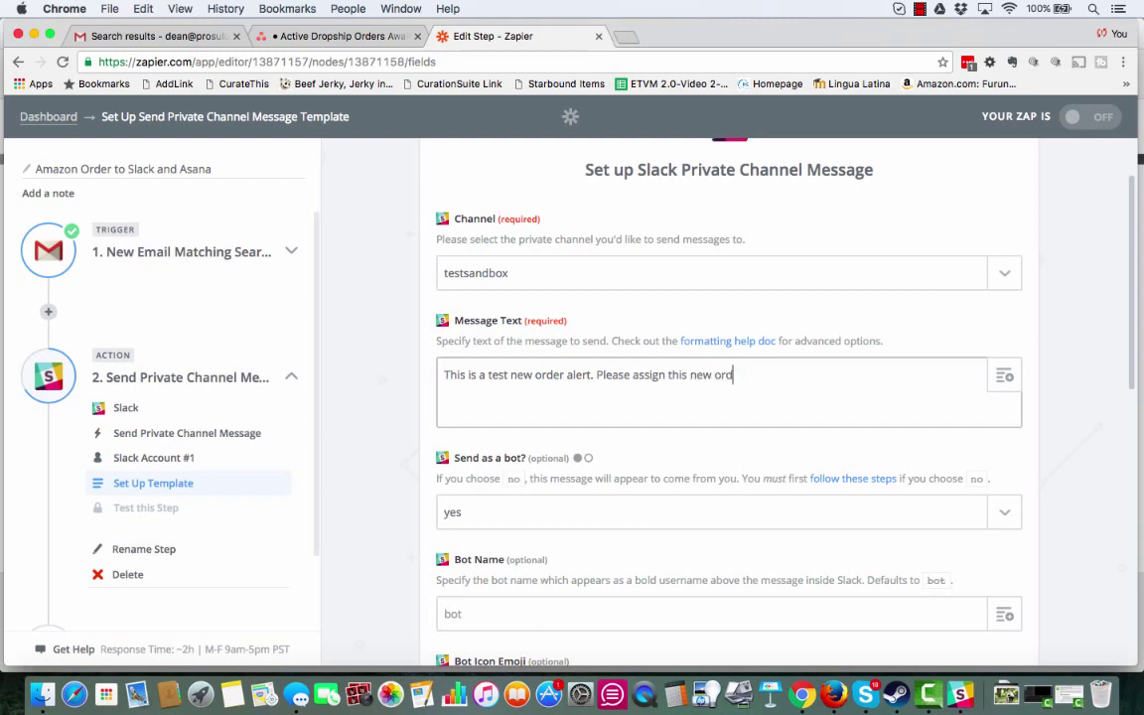
{"action": "type", "text": "er to yourself:"}
Insert the Step 1 Gmail Subject field at the end of the Slack message text.
{"action": "left_click", "coordinate": [1005, 378]}
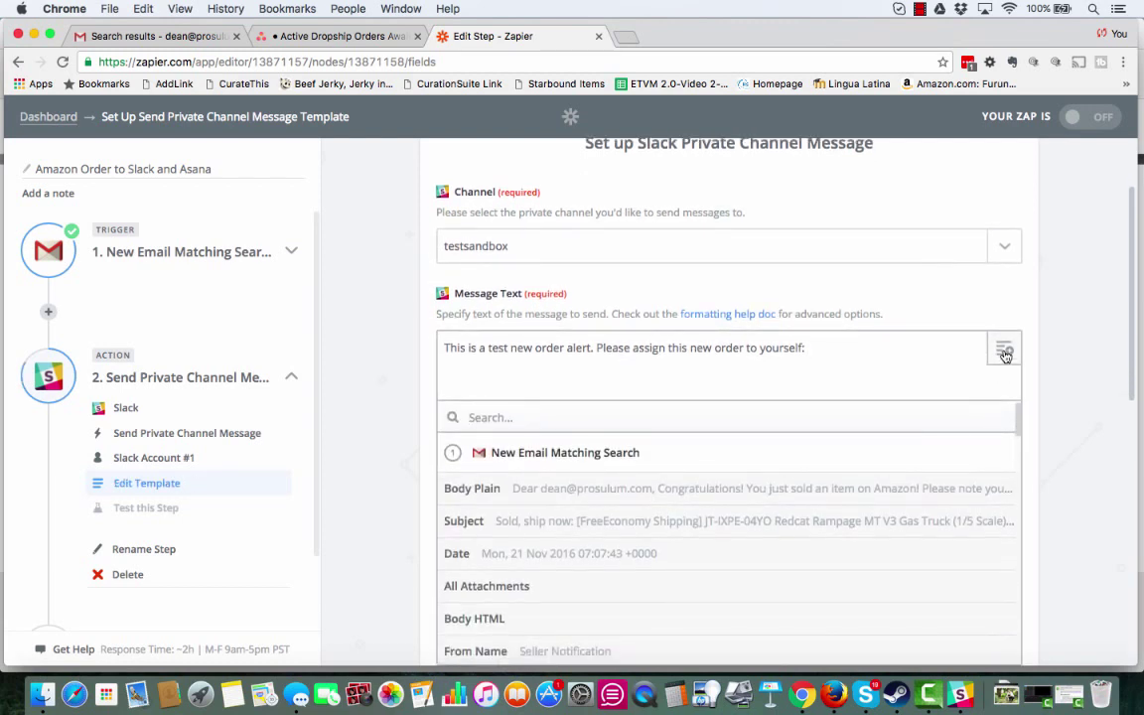
{"action": "scroll", "coordinate": [767, 540], "scroll_direction": "down", "scroll_amount": 3}
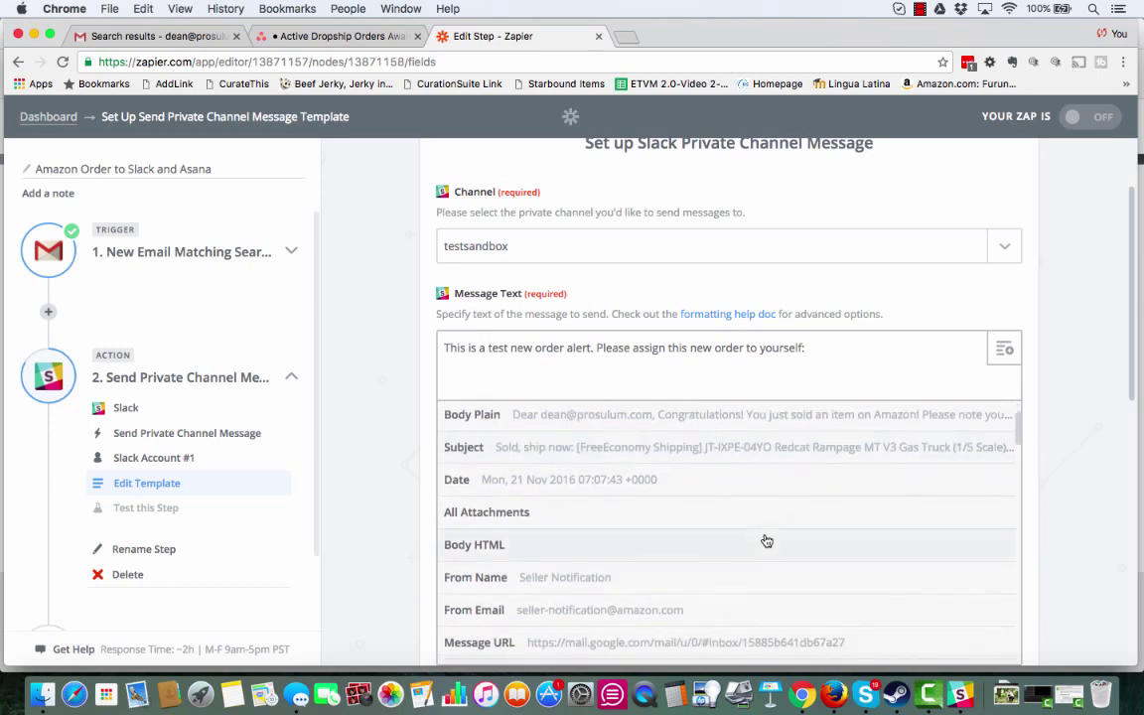
{"action": "scroll", "coordinate": [767, 540], "scroll_direction": "down", "scroll_amount": 2}
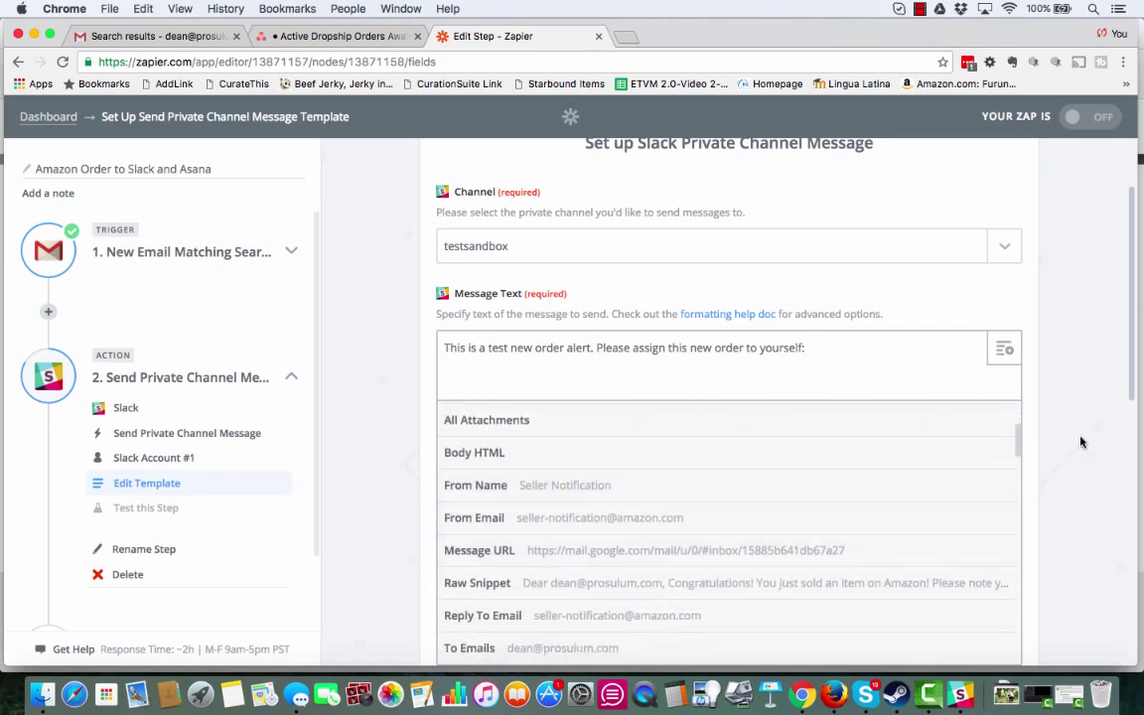
{"action": "scroll", "coordinate": [1081, 442], "scroll_direction": "down", "scroll_amount": 3}
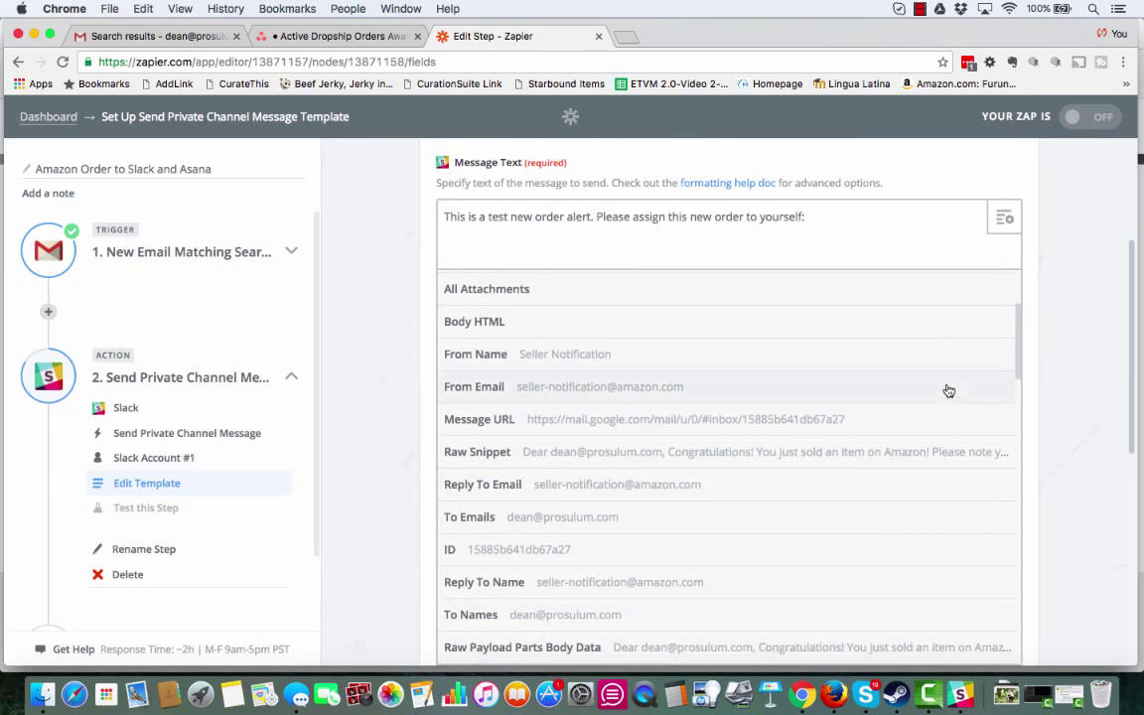
{"action": "scroll", "coordinate": [948, 390], "scroll_direction": "up", "scroll_amount": 3}
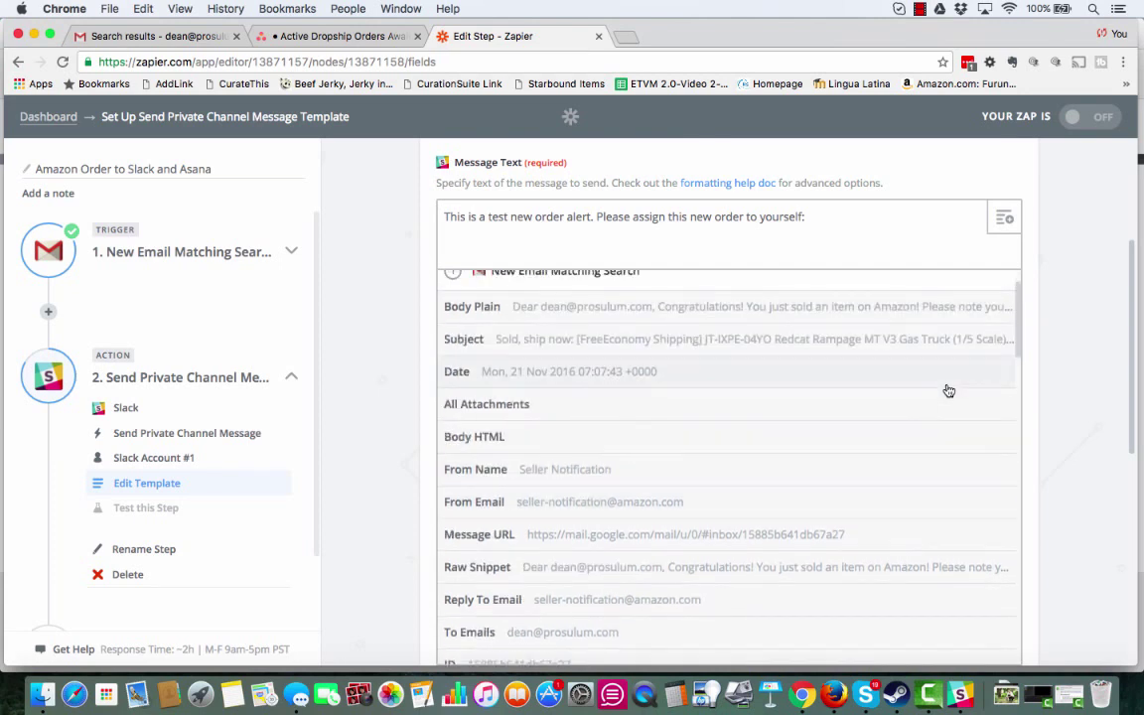
{"action": "scroll", "coordinate": [949, 390], "scroll_direction": "up", "scroll_amount": 1}
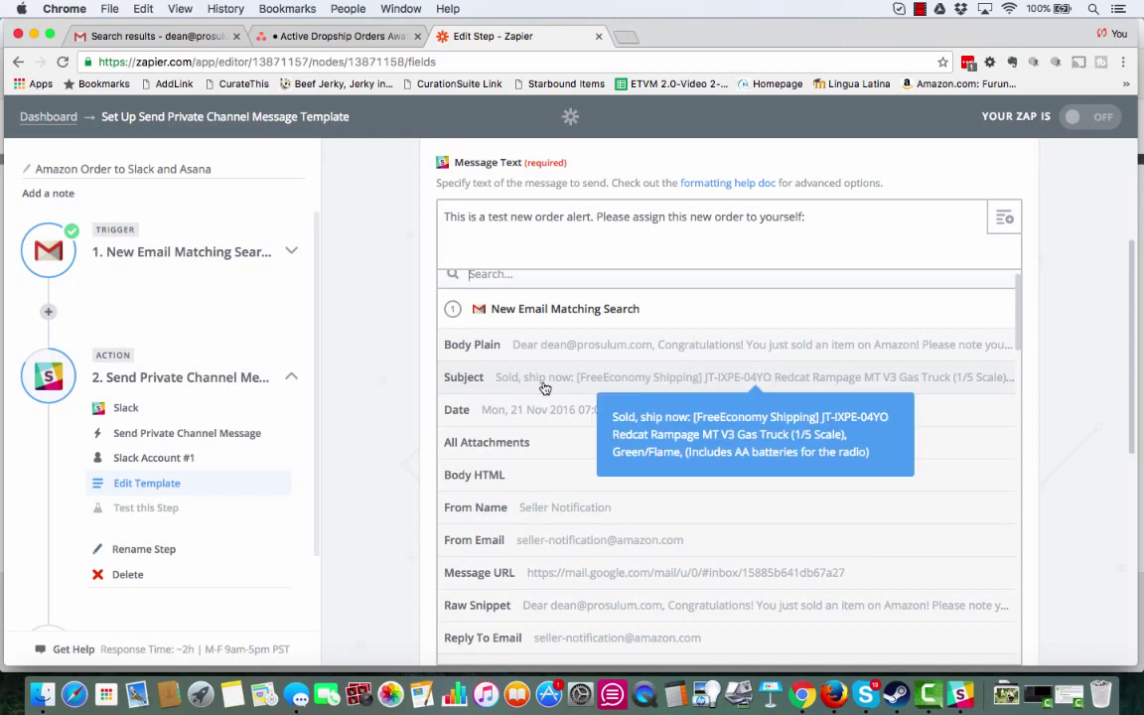
{"action": "left_click", "coordinate": [544, 377]}
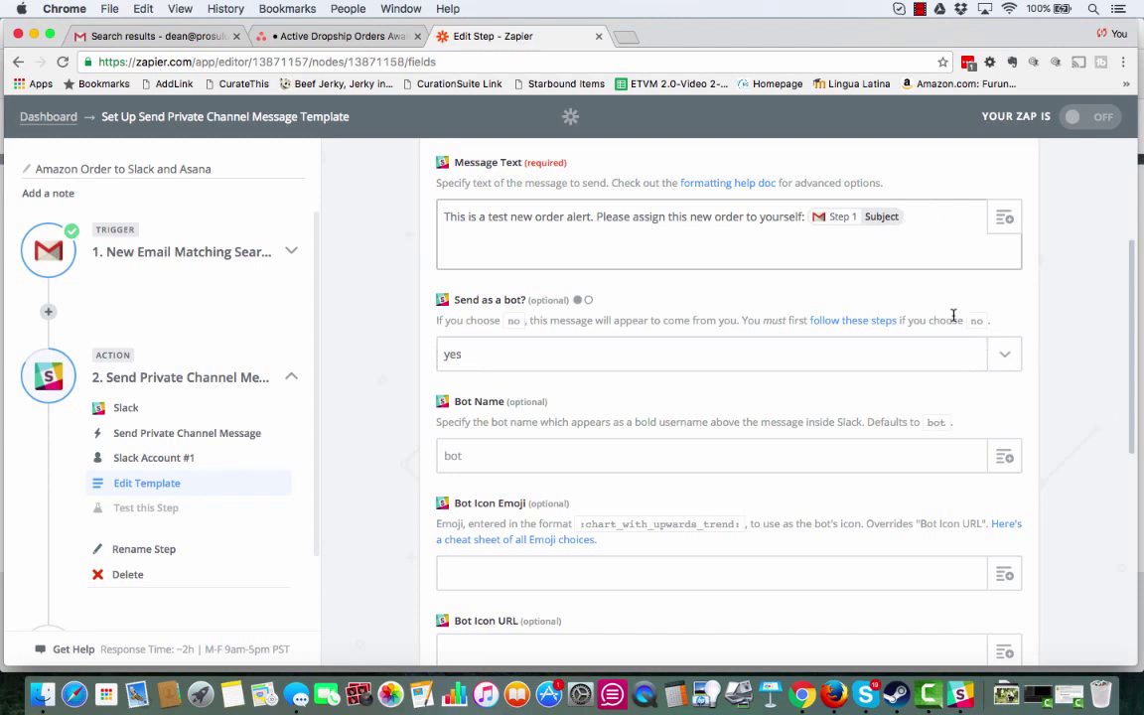
Set the Slack bot name to 'Amazon Test Order Bot' and select the Bot Icon Emoji field.
{"action": "scroll", "coordinate": [1014, 349], "scroll_direction": "down", "scroll_amount": 2}
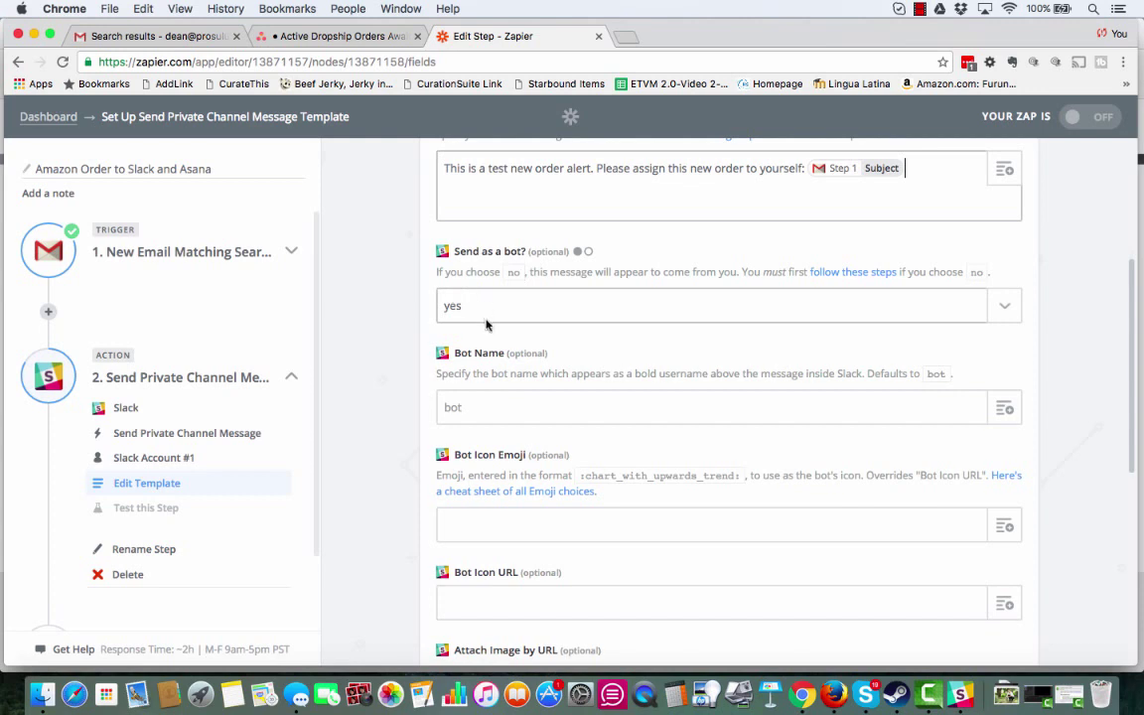
{"action": "scroll", "coordinate": [489, 334], "scroll_direction": "down", "scroll_amount": 2}
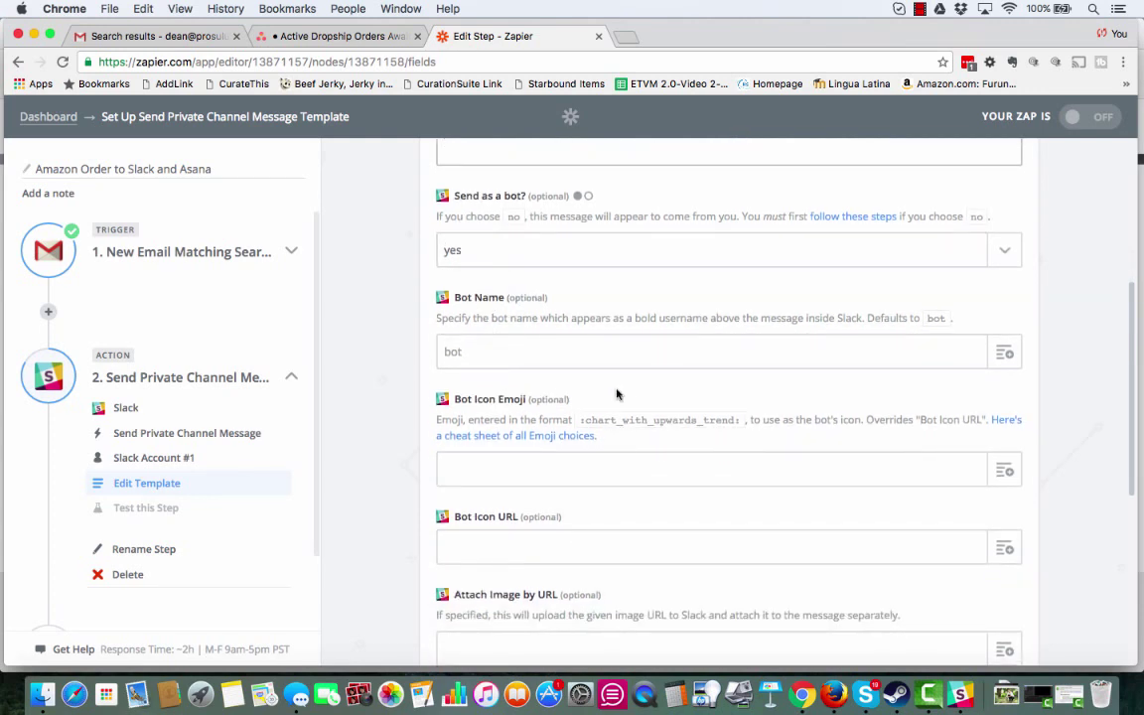
{"action": "scroll", "coordinate": [442, 288], "scroll_direction": "down", "scroll_amount": 1}
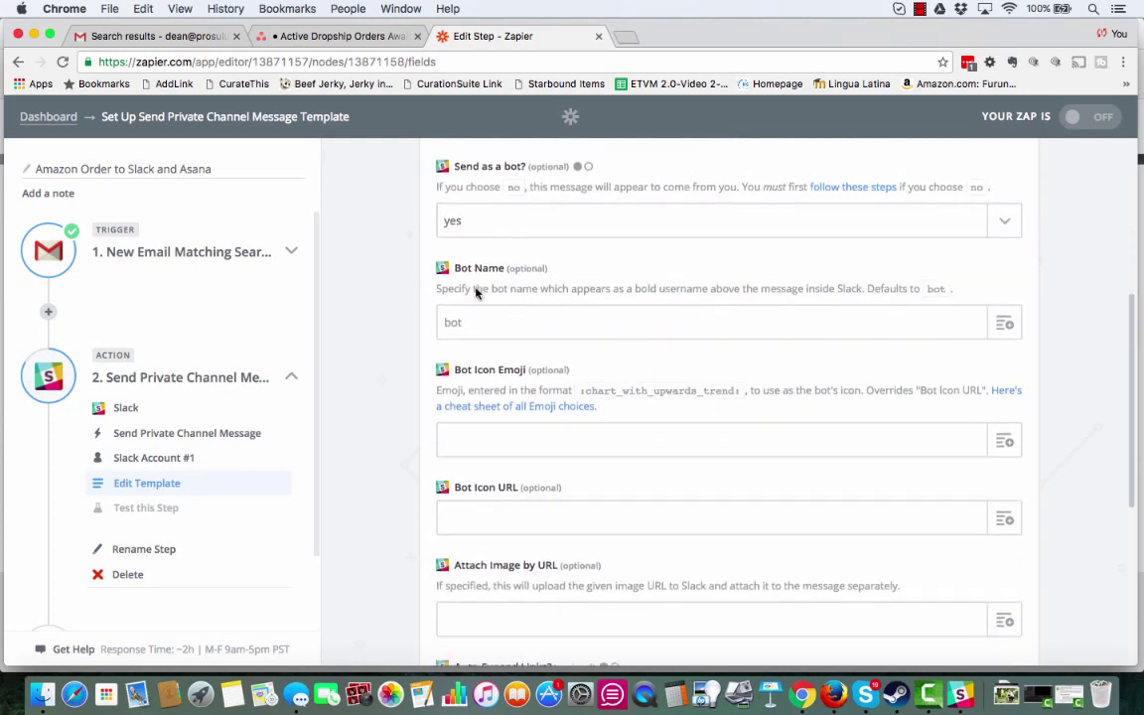
{"action": "left_click", "coordinate": [519, 315]}
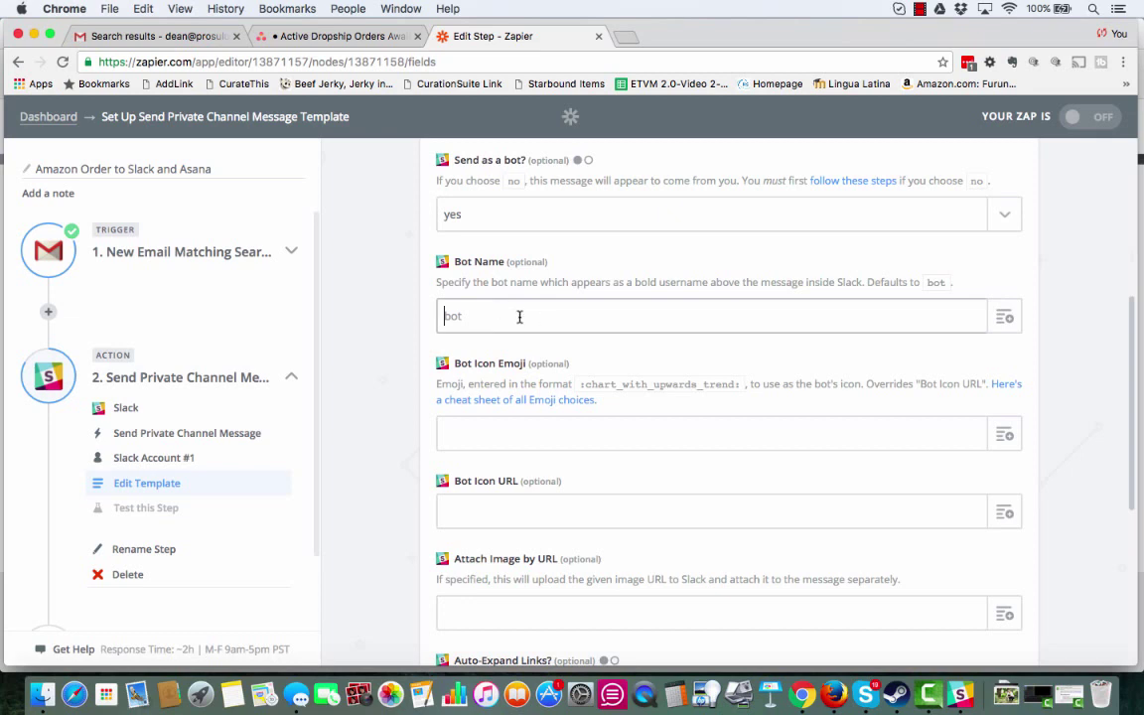
{"action": "type", "text": "Amazon Test Order Bot"}
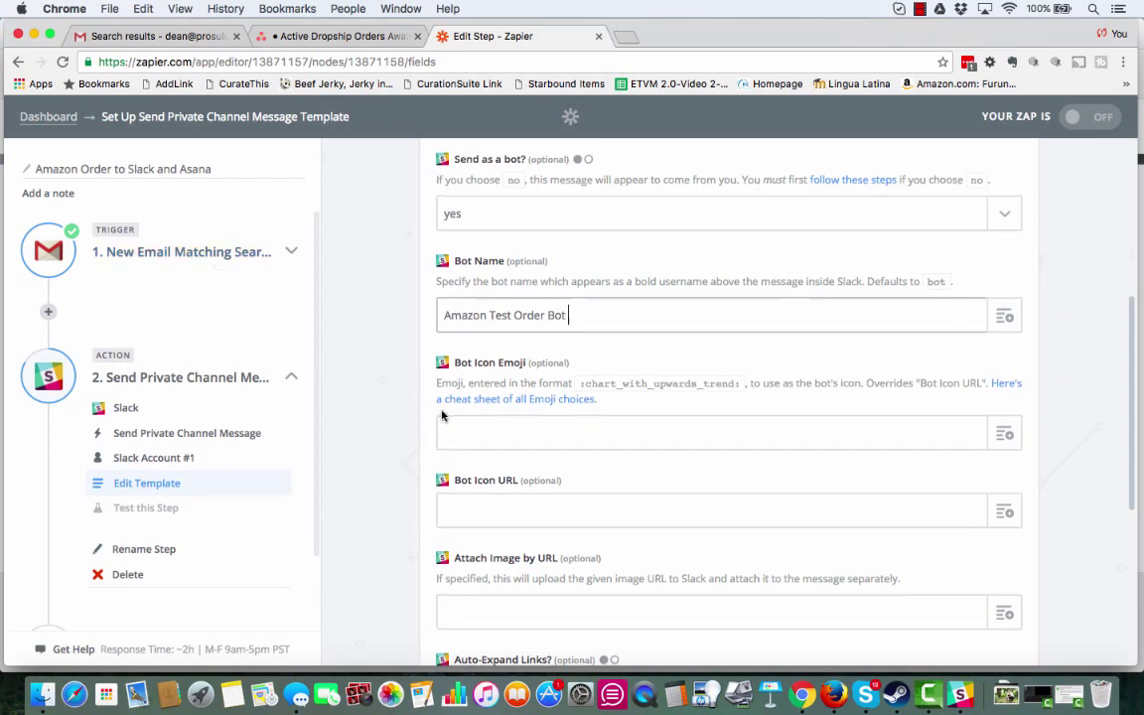
{"action": "scroll", "coordinate": [442, 416], "scroll_direction": "down", "scroll_amount": 2}
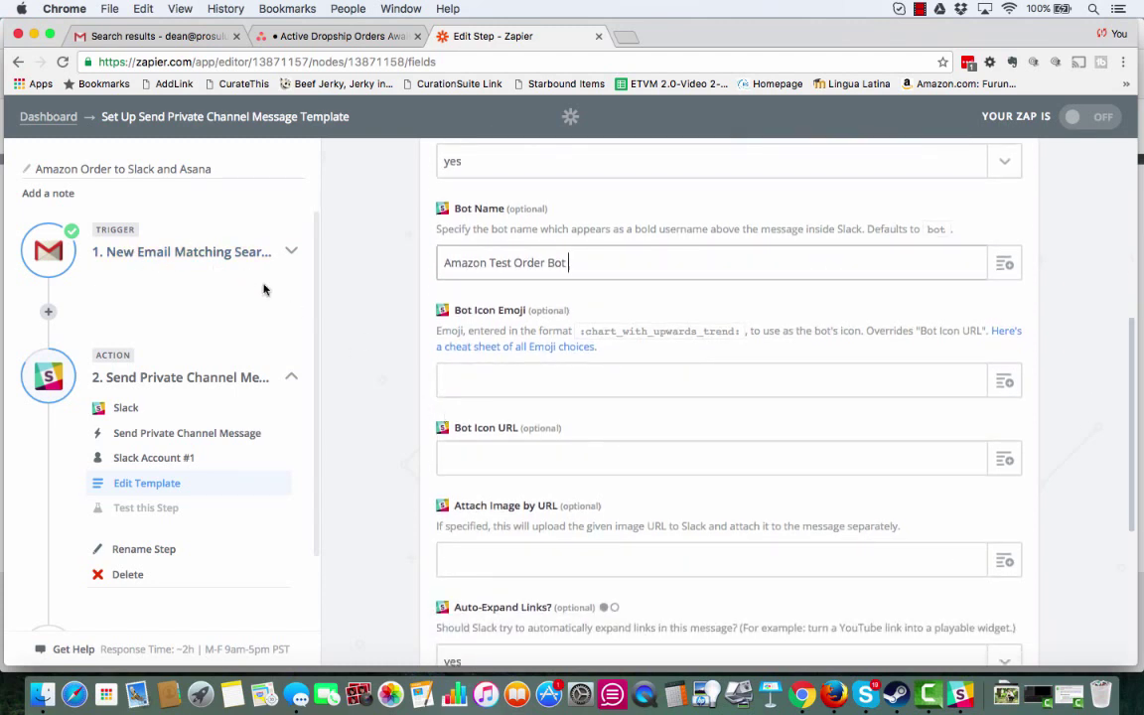
{"action": "scroll", "coordinate": [401, 417], "scroll_direction": "down", "scroll_amount": 1}
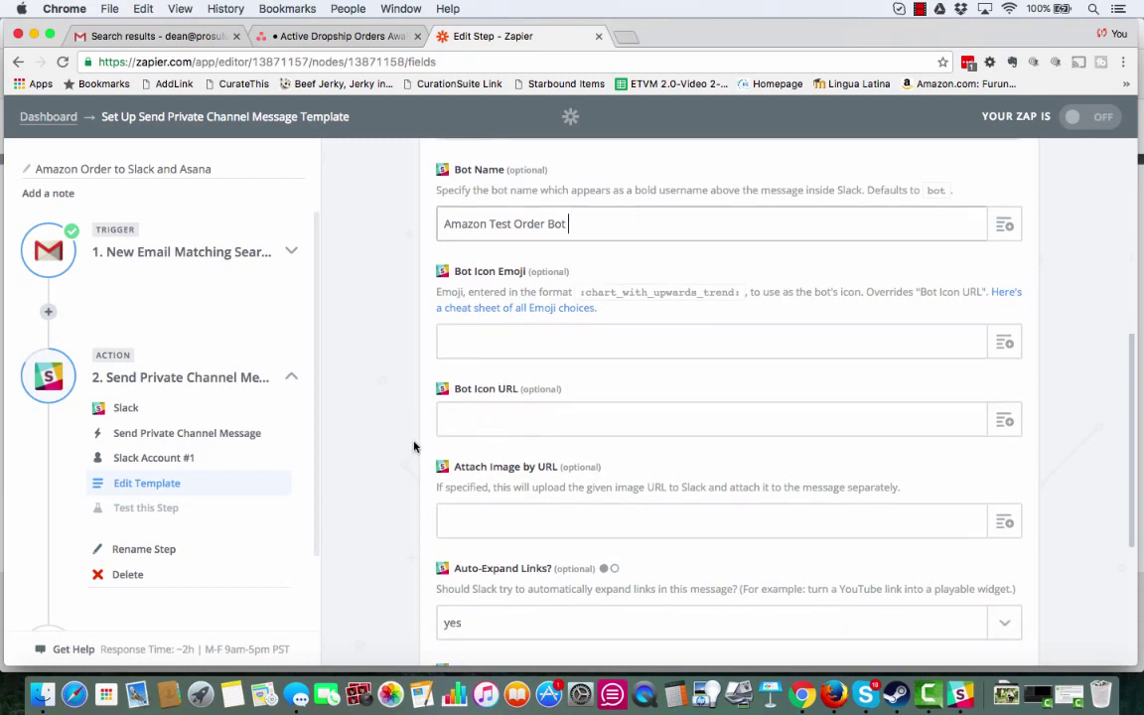
{"action": "scroll", "coordinate": [159, 447], "scroll_direction": "down", "scroll_amount": 2}
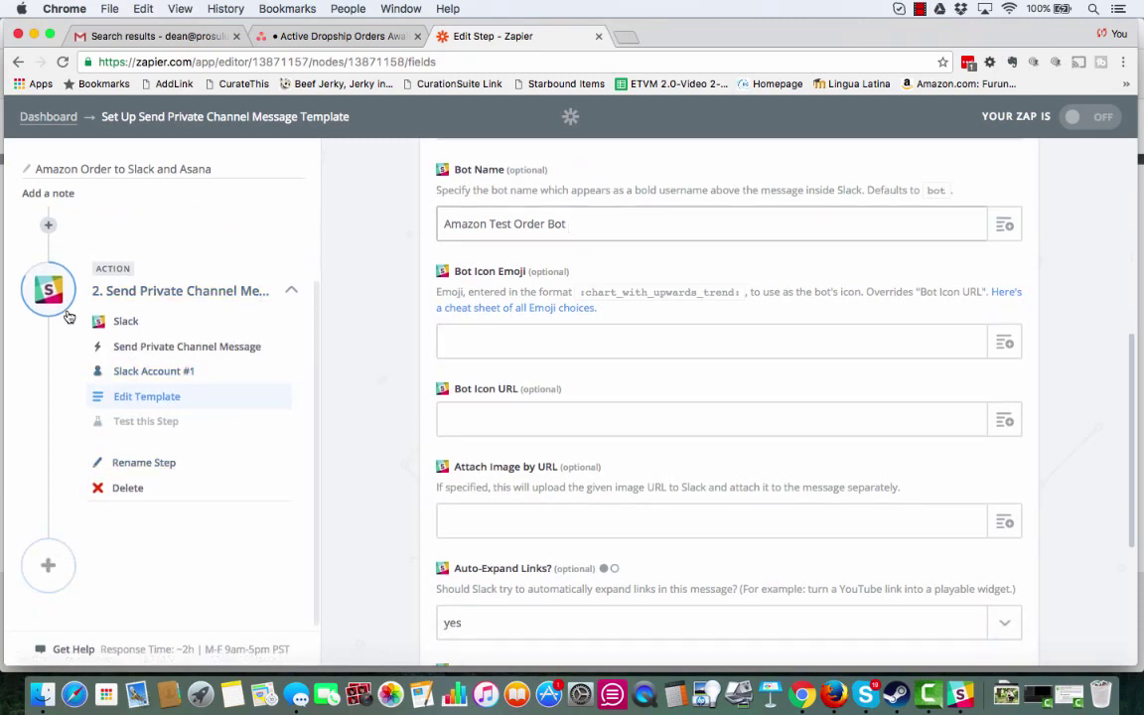
{"action": "left_click", "coordinate": [592, 346]}
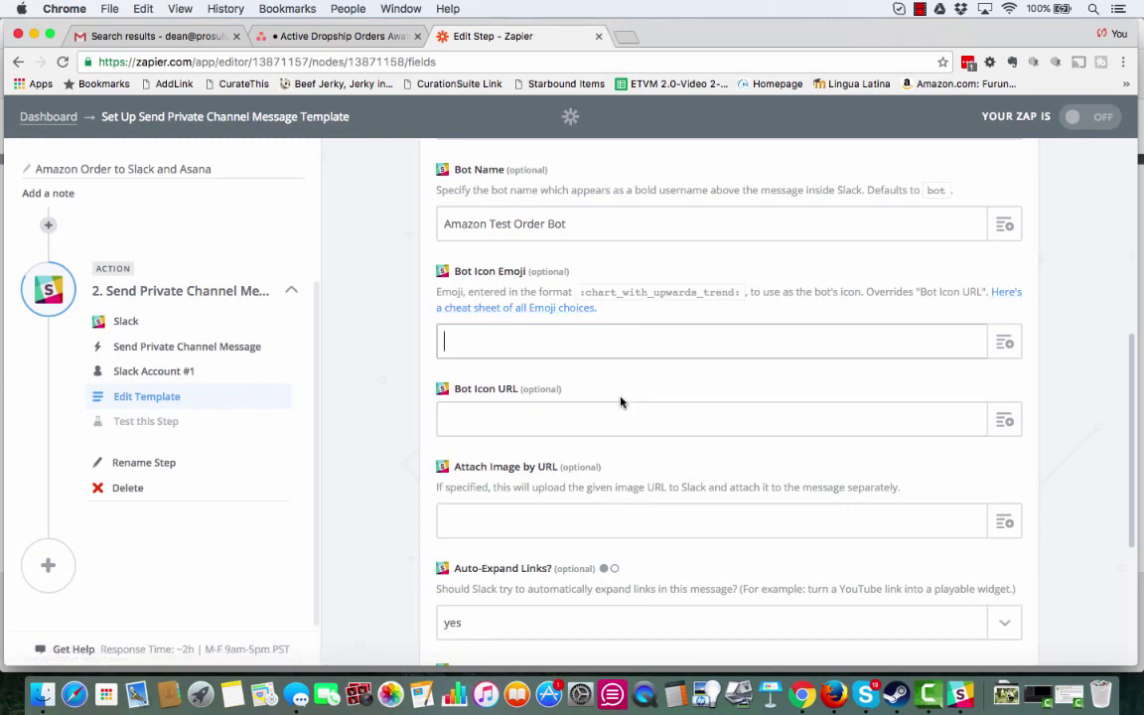
Copy the :heart_eyes: code from the Emoji Cheat Sheet and return to the Zapier step editor.
{"action": "left_click", "coordinate": [495, 309]}
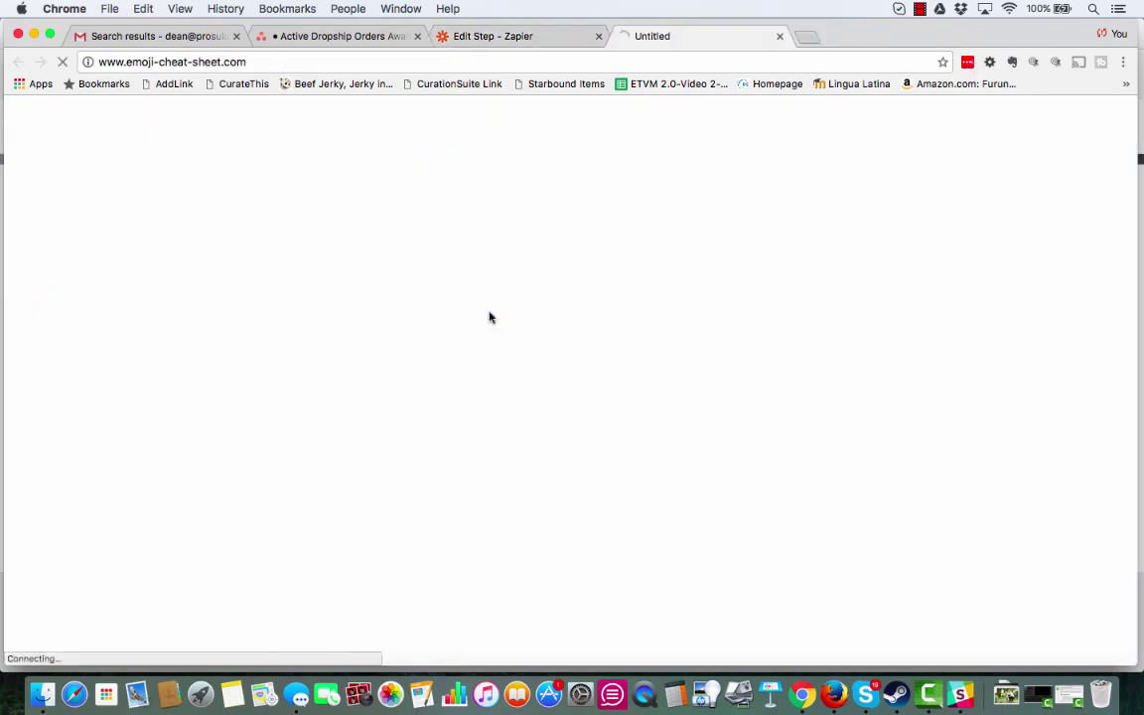
{"action": "scroll", "coordinate": [576, 350], "scroll_direction": "down", "scroll_amount": 3}
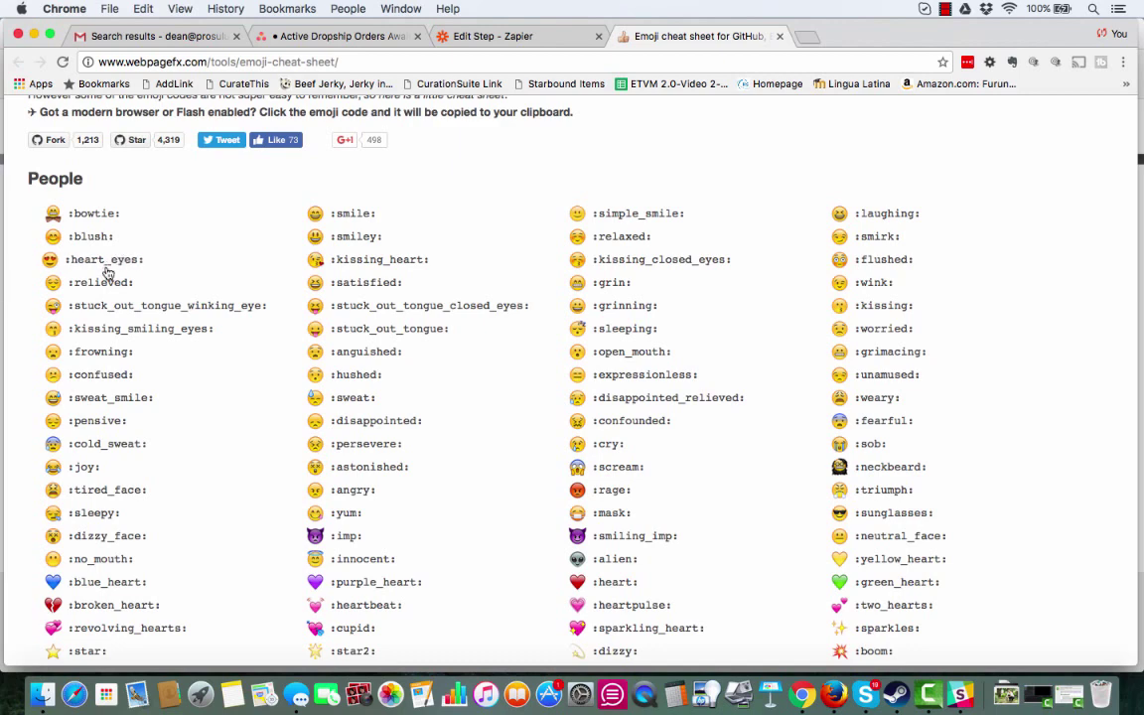
{"action": "left_click", "coordinate": [106, 262]}
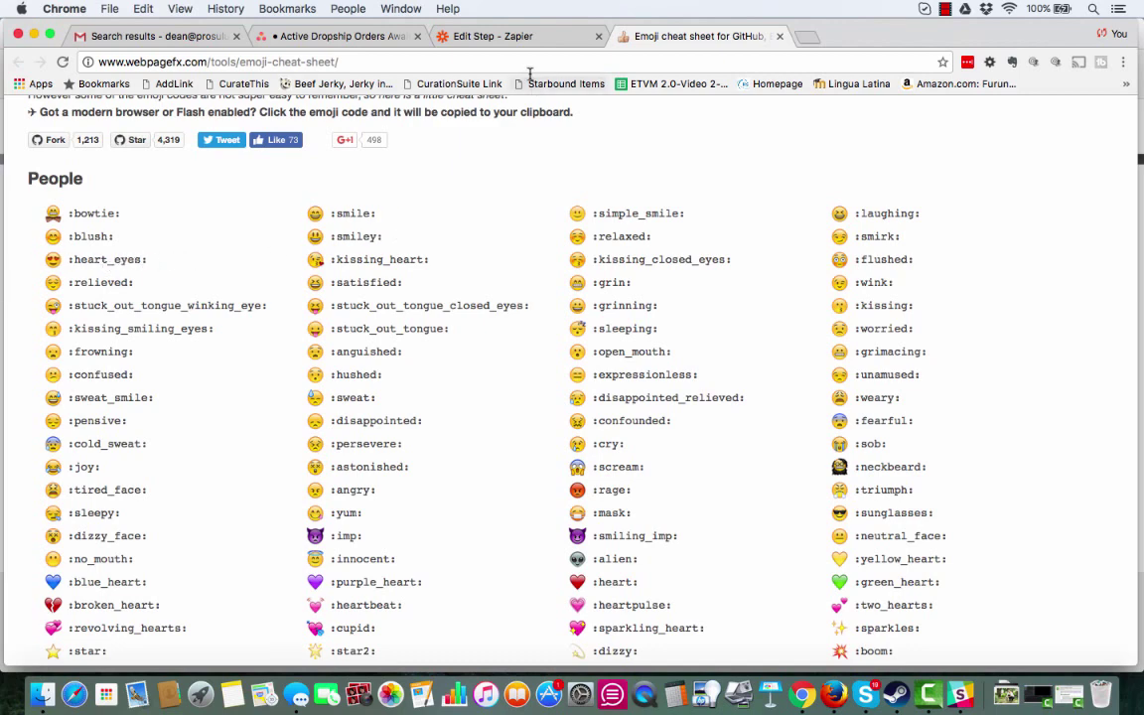
{"action": "left_click", "coordinate": [516, 38]}
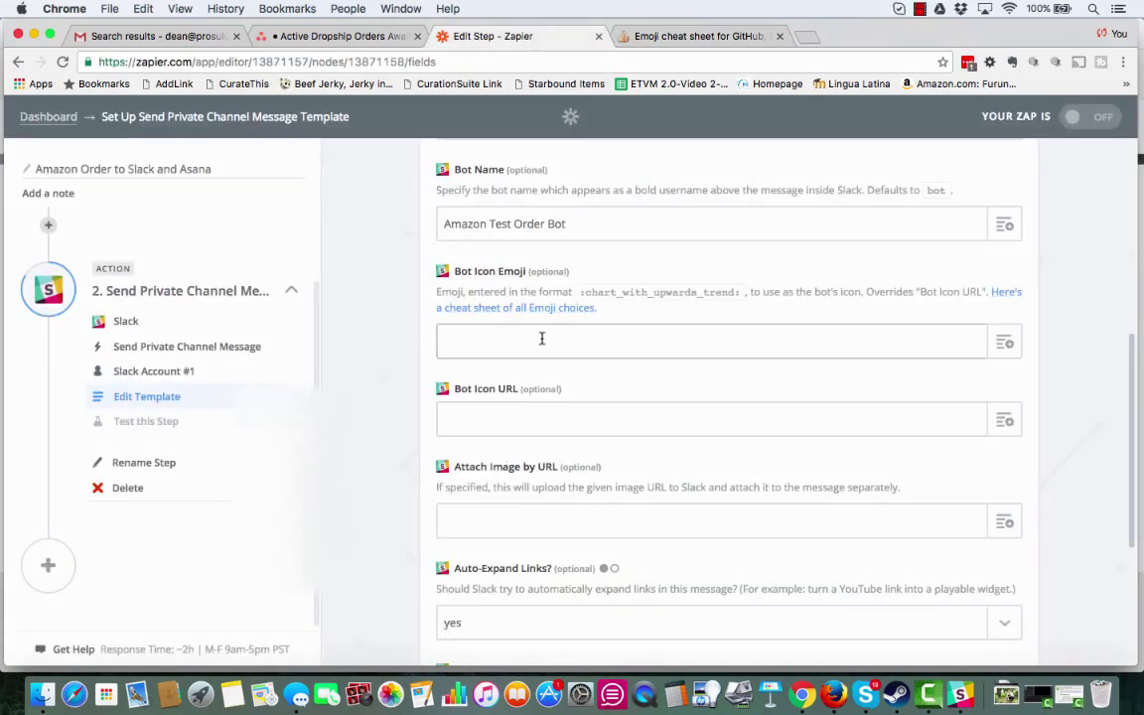
Paste :heart_eyes: as the Slack bot's icon emoji.
{"action": "key", "text": "super+v"}
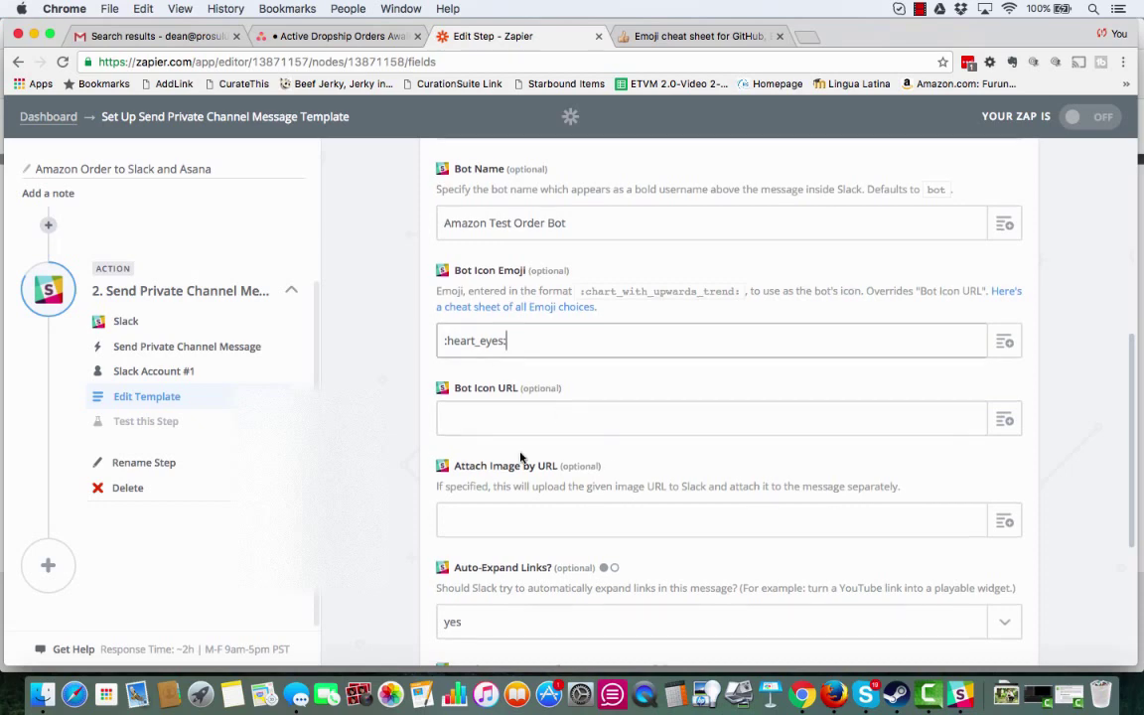
{"action": "scroll", "coordinate": [520, 457], "scroll_direction": "down", "scroll_amount": 3}
{"action": "scroll", "coordinate": [521, 458], "scroll_direction": "down", "scroll_amount": 3}
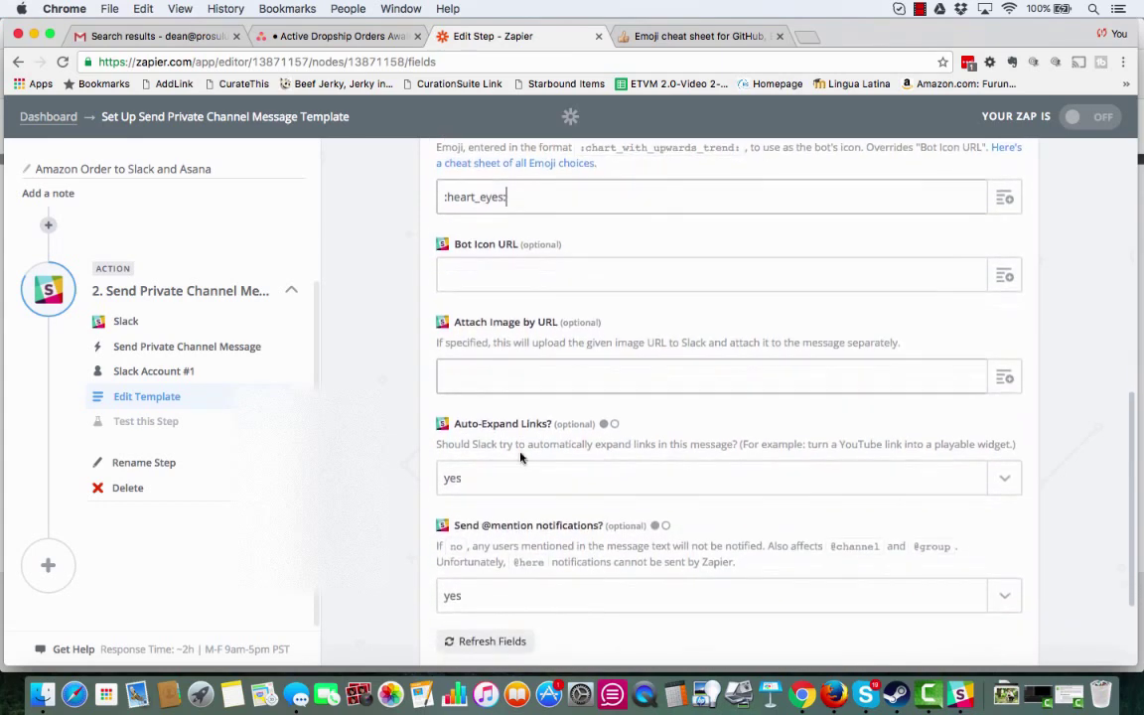
{"action": "scroll", "coordinate": [520, 458], "scroll_direction": "up", "scroll_amount": 3}
{"action": "scroll", "coordinate": [571, 443], "scroll_direction": "down", "scroll_amount": 5}
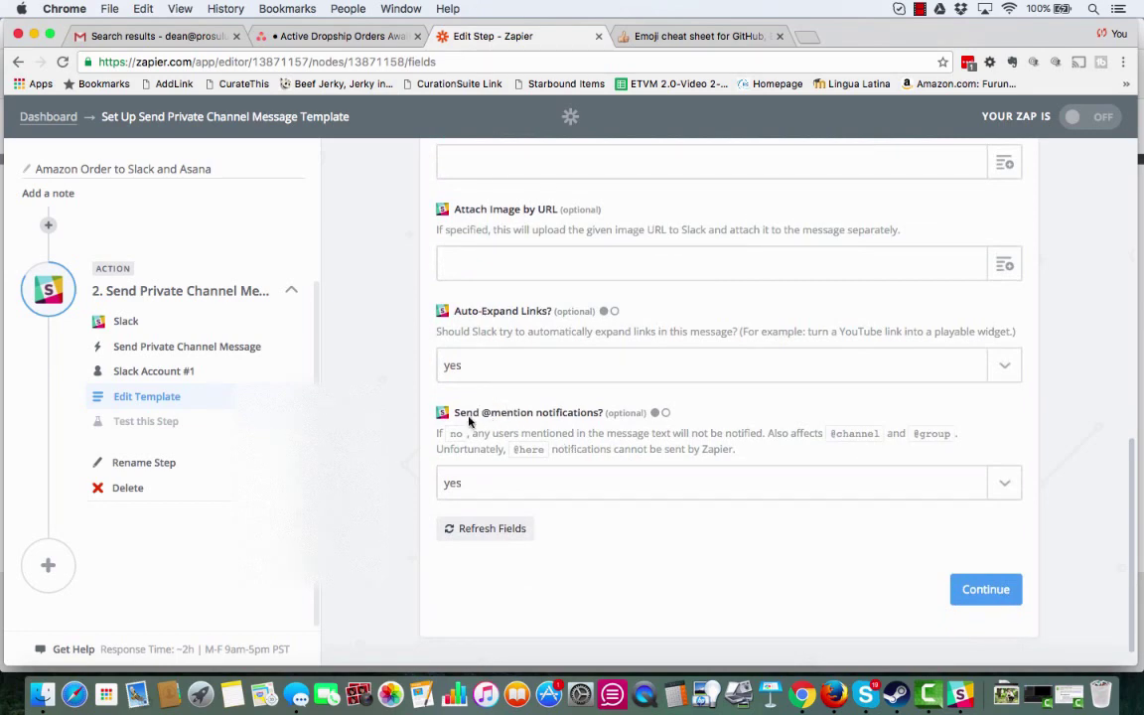
{"action": "scroll", "coordinate": [581, 422], "scroll_direction": "up", "scroll_amount": 10}
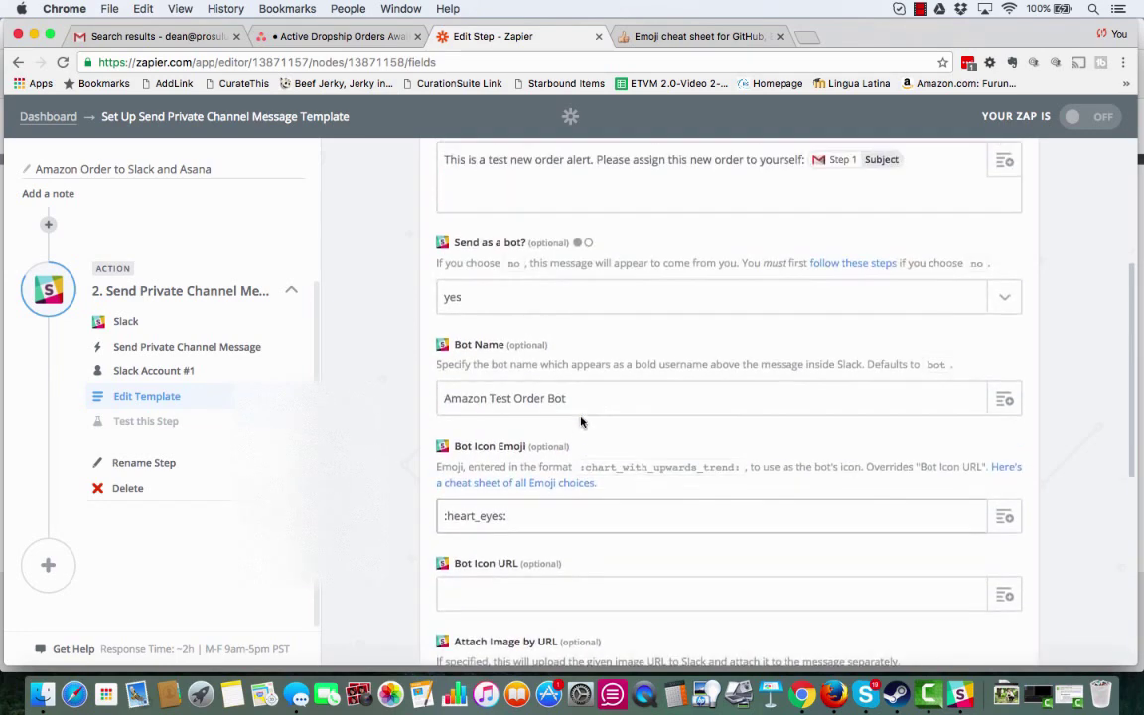
{"action": "left_click", "coordinate": [800, 247]}
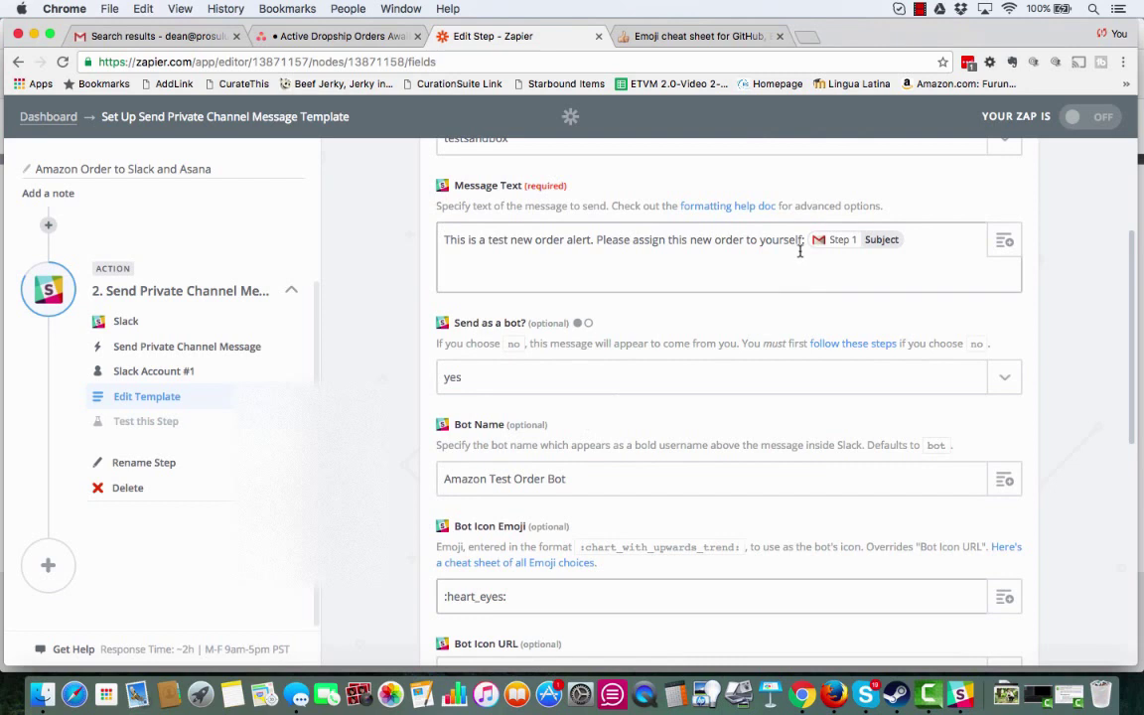
{"action": "key", "text": "BackSpace"}
{"action": "type", "text": "@chan"}
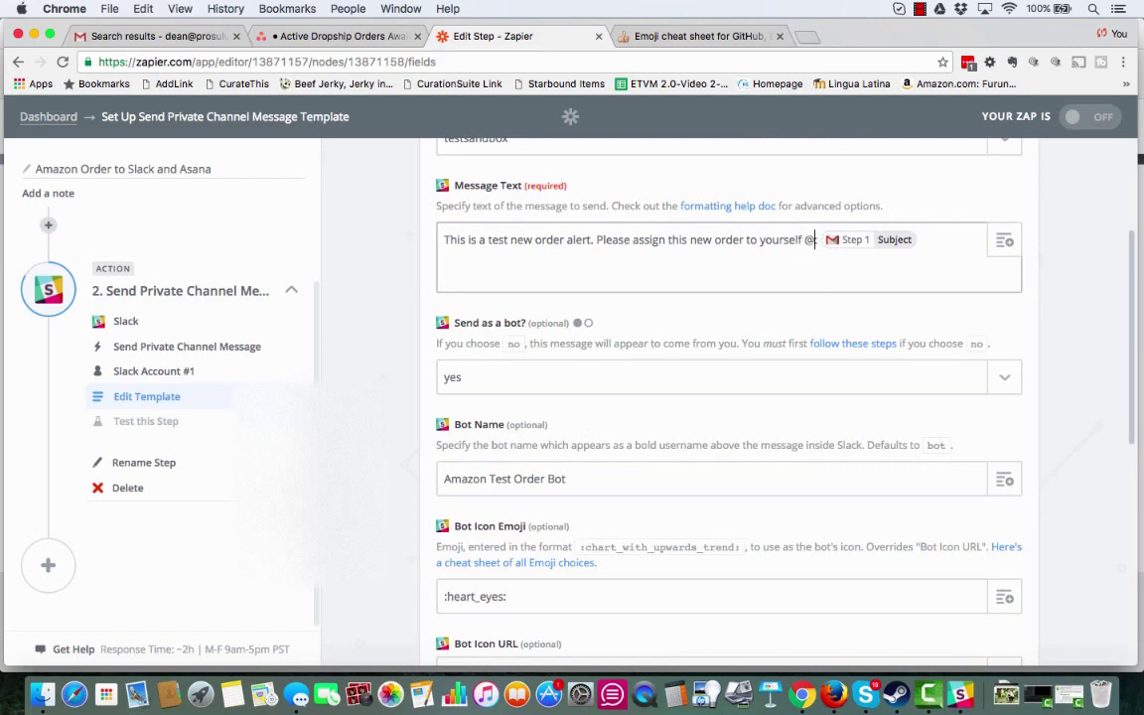
{"action": "type", "text": "nel:"}
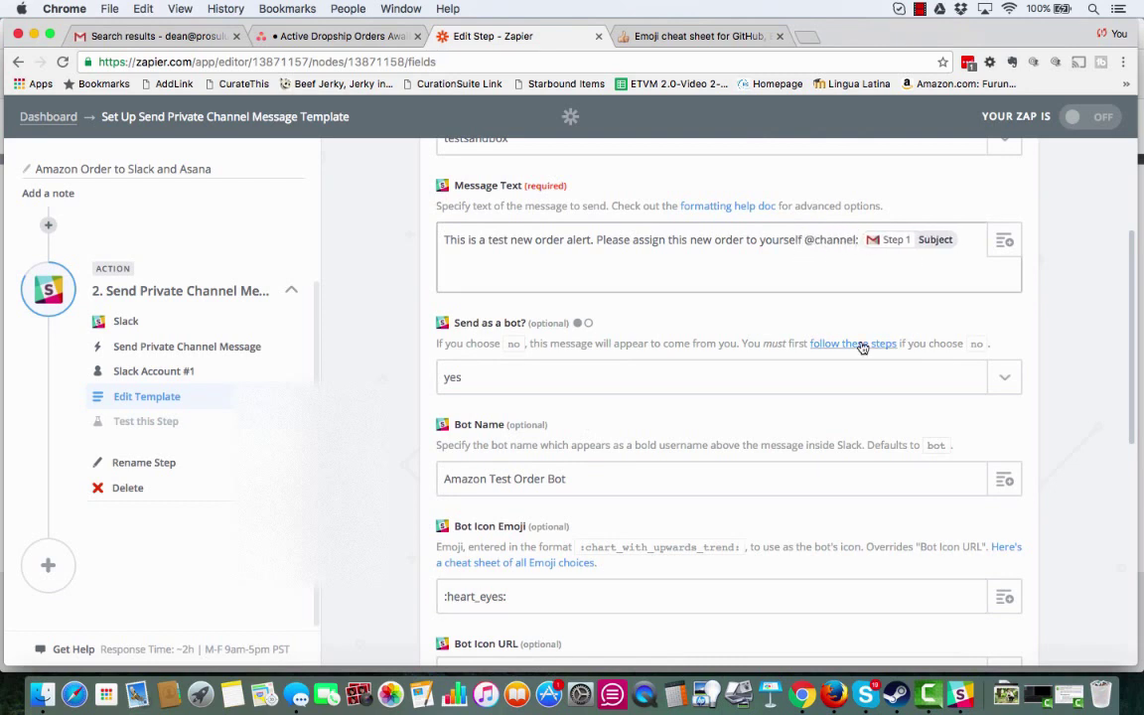
{"action": "scroll", "coordinate": [861, 346], "scroll_direction": "down", "scroll_amount": 1}
{"action": "scroll", "coordinate": [850, 338], "scroll_direction": "down", "scroll_amount": 10}
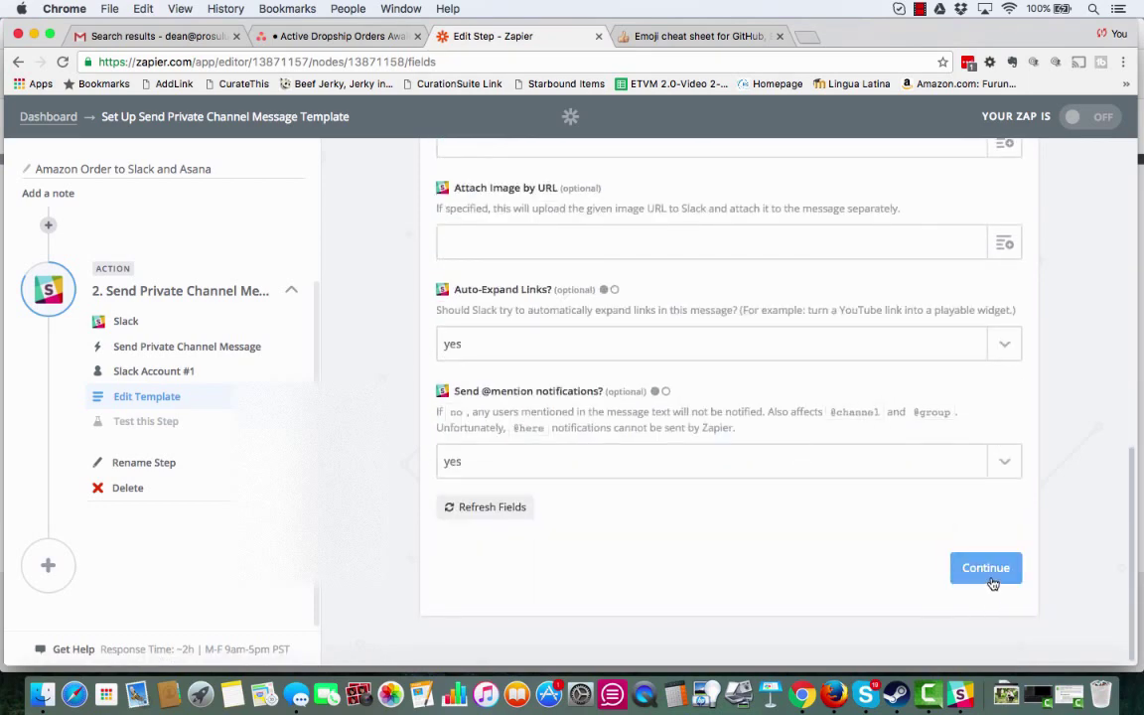
Save the template and send the test bot message to #testsandbox, getting Test Successful.
{"action": "left_click", "coordinate": [986, 568]}
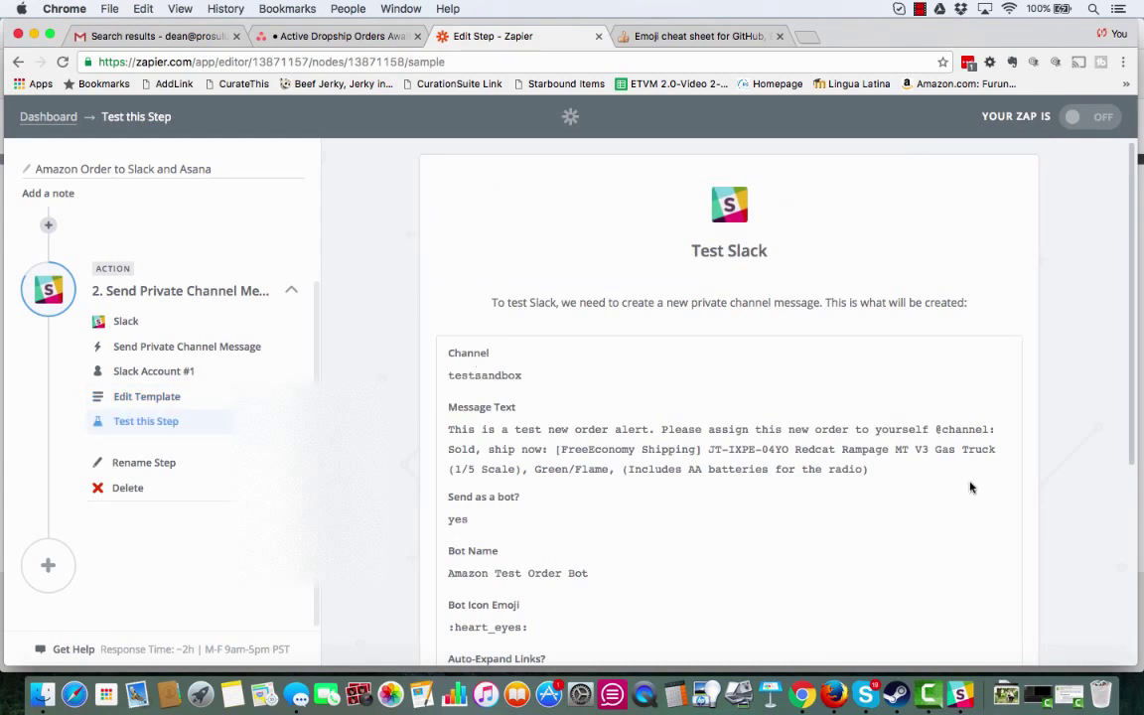
{"action": "scroll", "coordinate": [971, 487], "scroll_direction": "down", "scroll_amount": 5}
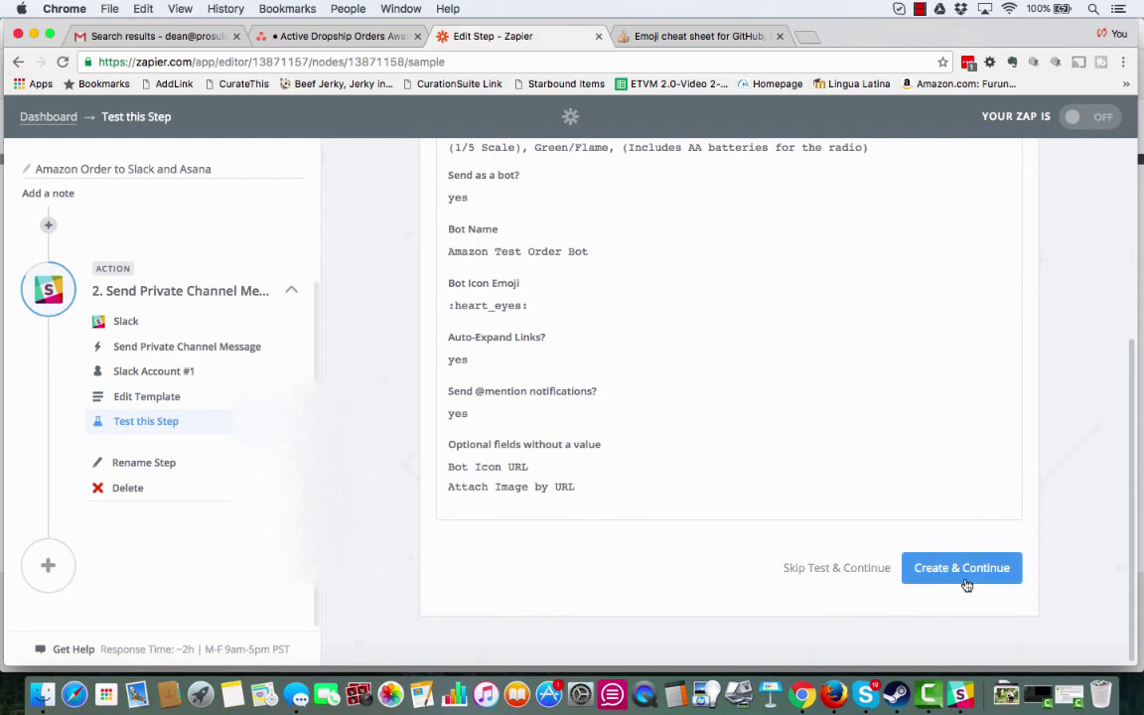
{"action": "left_click", "coordinate": [961, 568]}
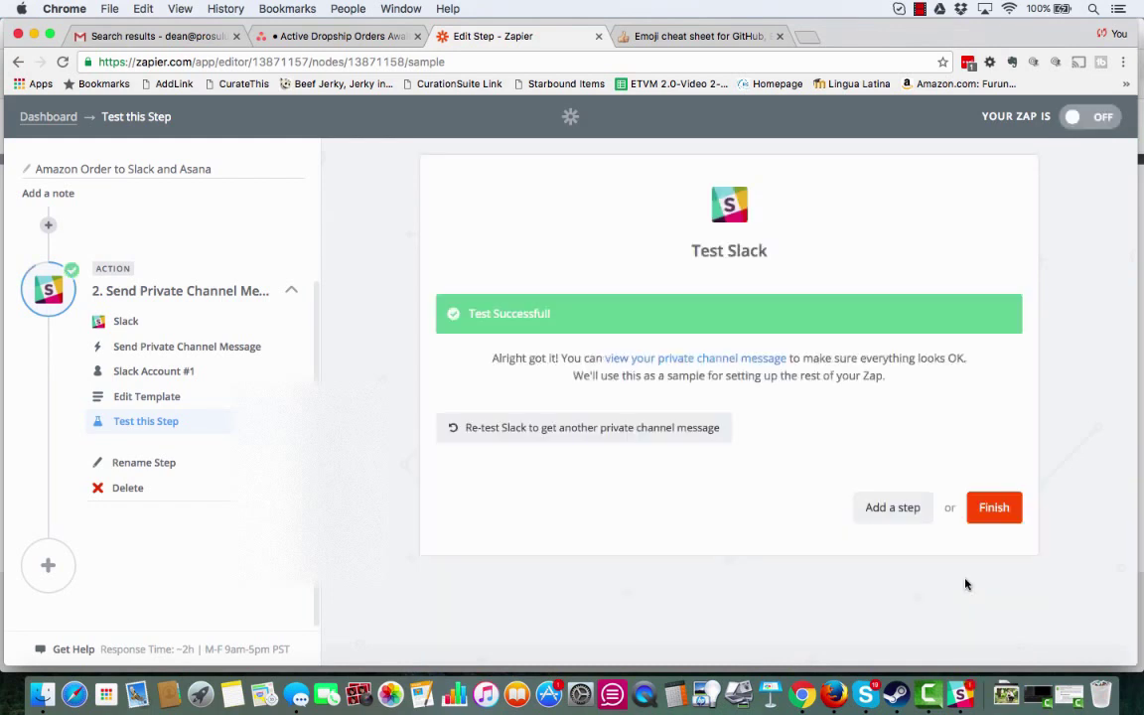
{"action": "mouse_move", "coordinate": [998, 58]}
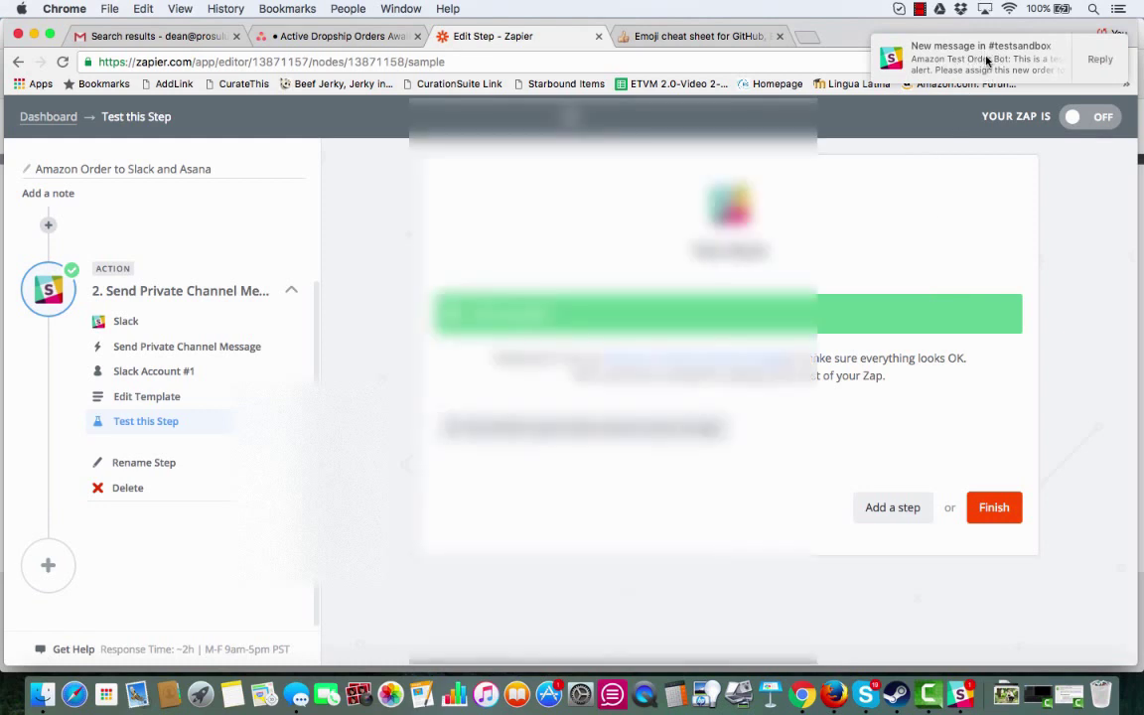
{"action": "left_click", "coordinate": [988, 62]}
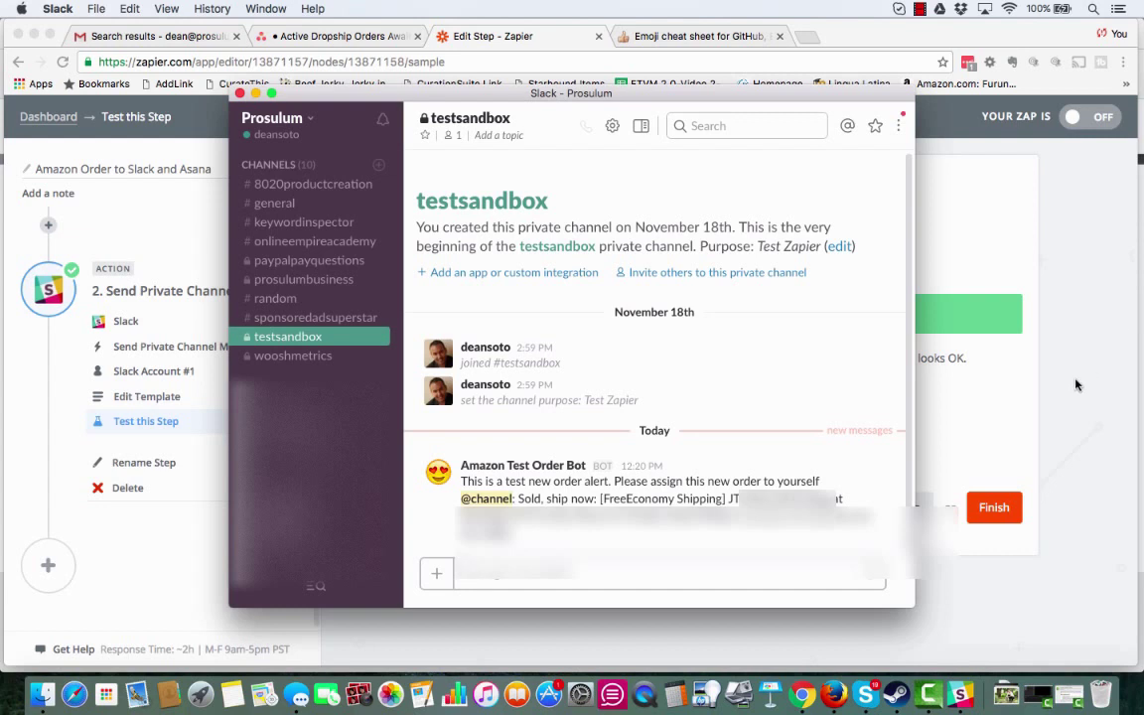
{"action": "left_click", "coordinate": [1075, 384]}
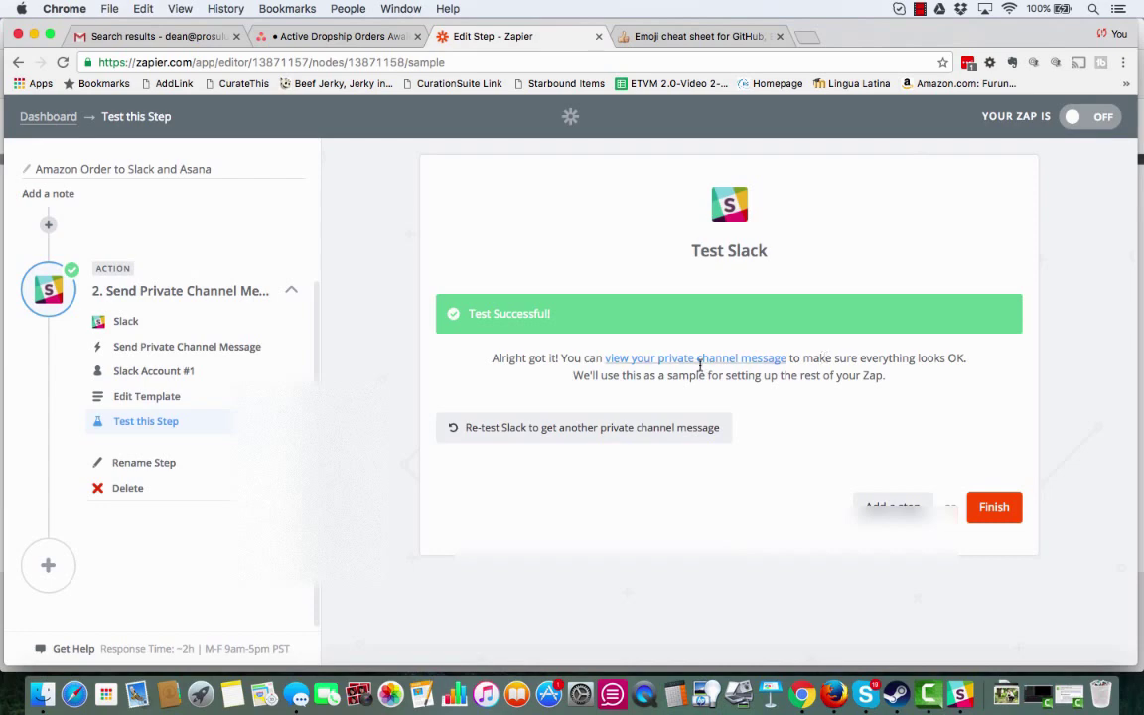
{"action": "left_click", "coordinate": [960, 693]}
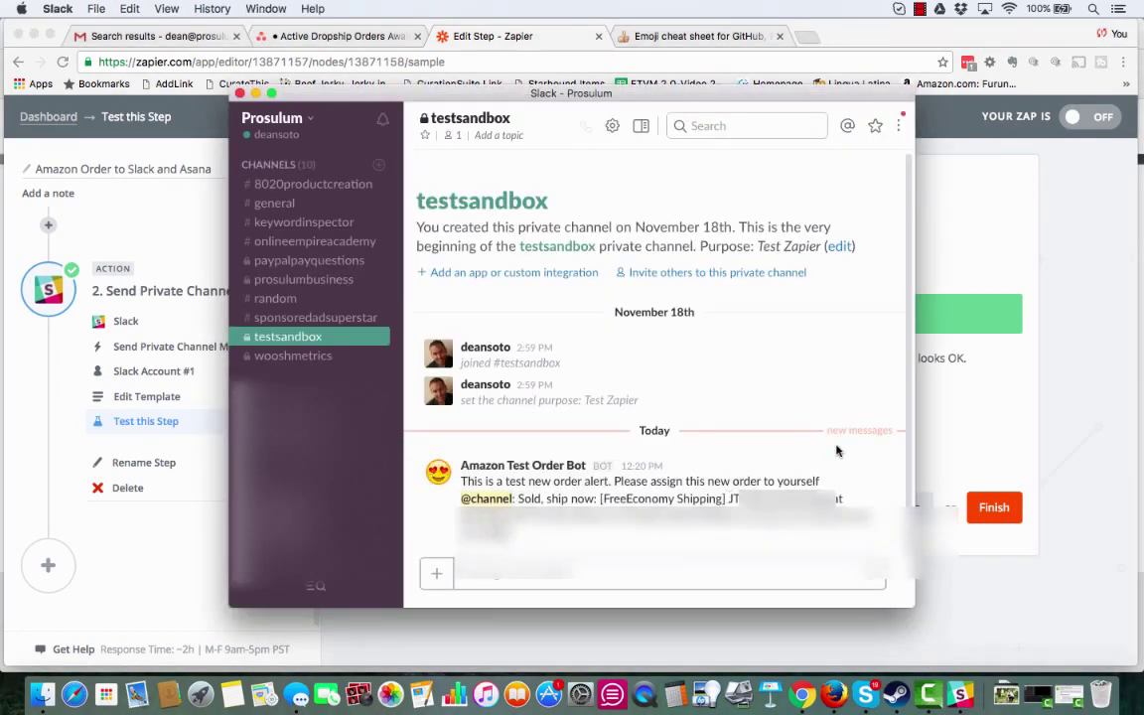
{"action": "left_click", "coordinate": [1042, 458]}
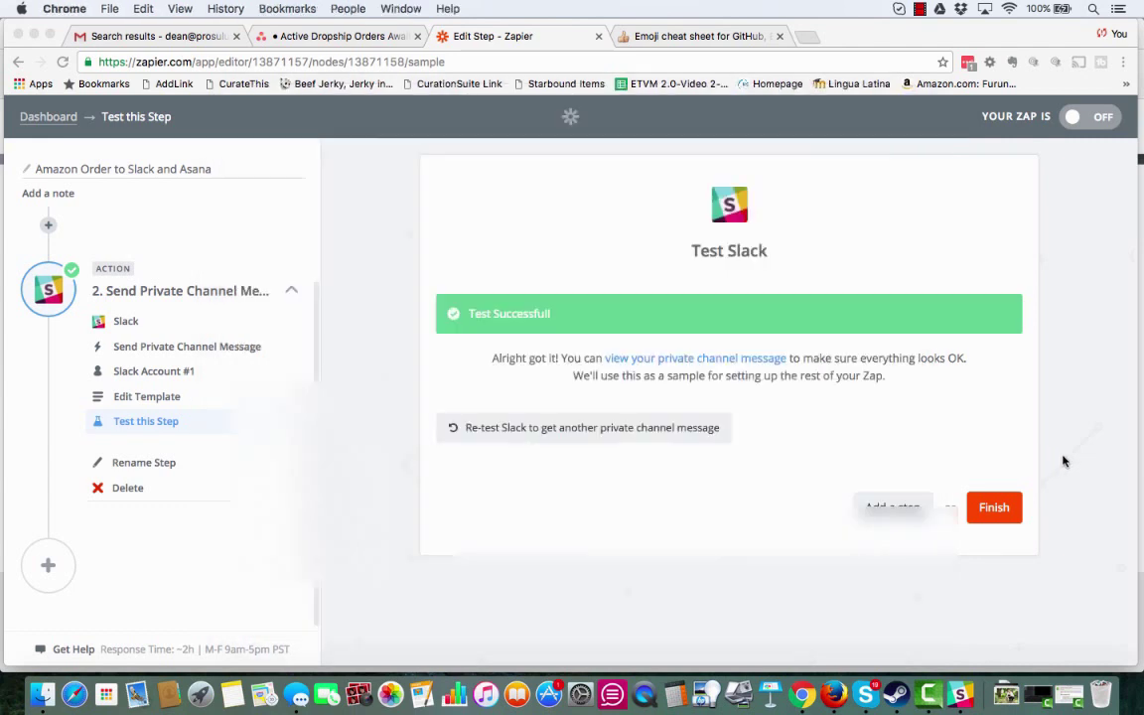
Add a third zap step using Asana with the Create Task action.
{"action": "left_click", "coordinate": [47, 564]}
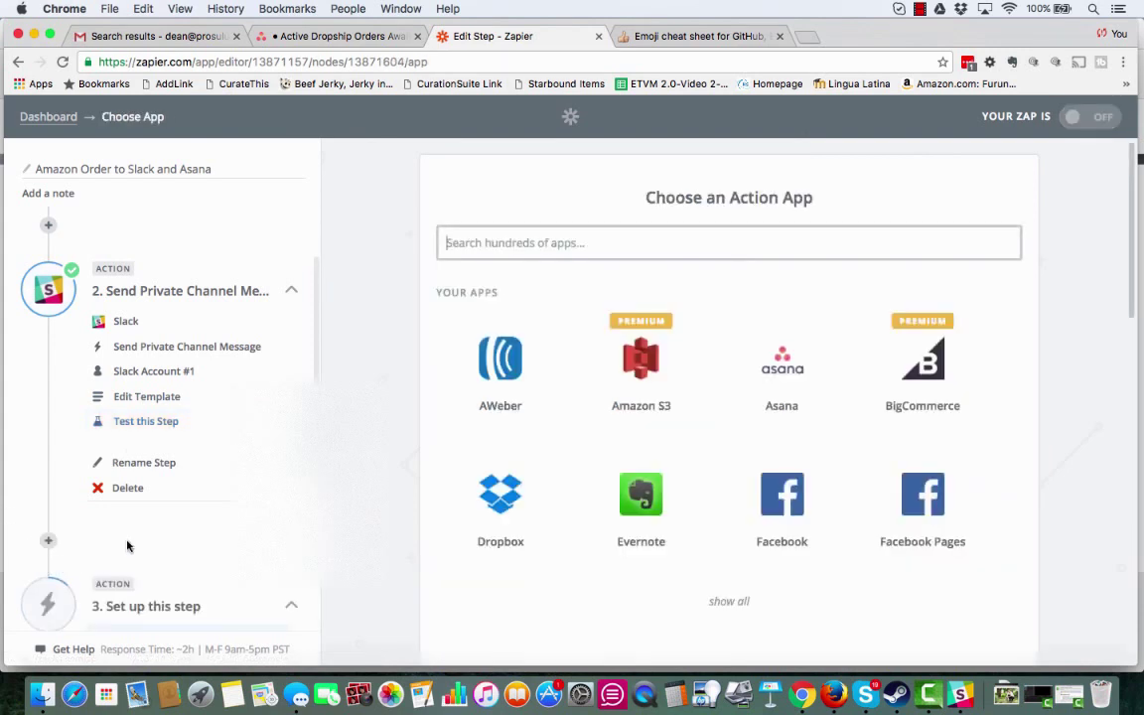
{"action": "left_click", "coordinate": [782, 372]}
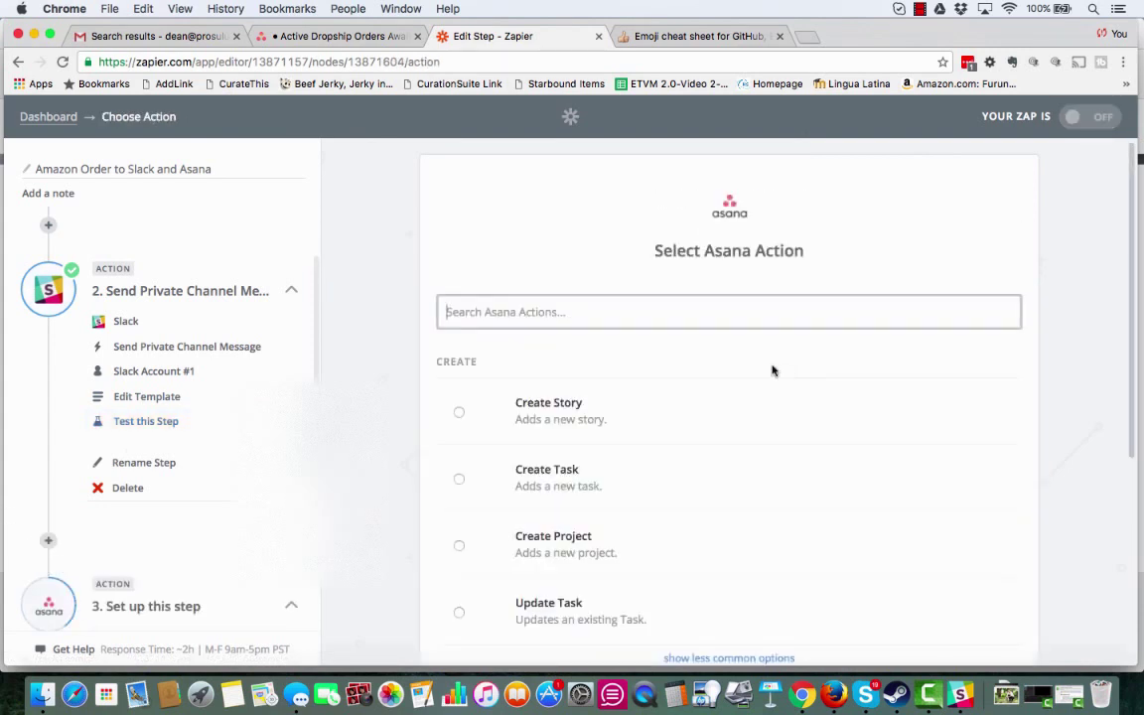
{"action": "scroll", "coordinate": [510, 415], "scroll_direction": "down", "scroll_amount": 2}
{"action": "left_click", "coordinate": [473, 416]}
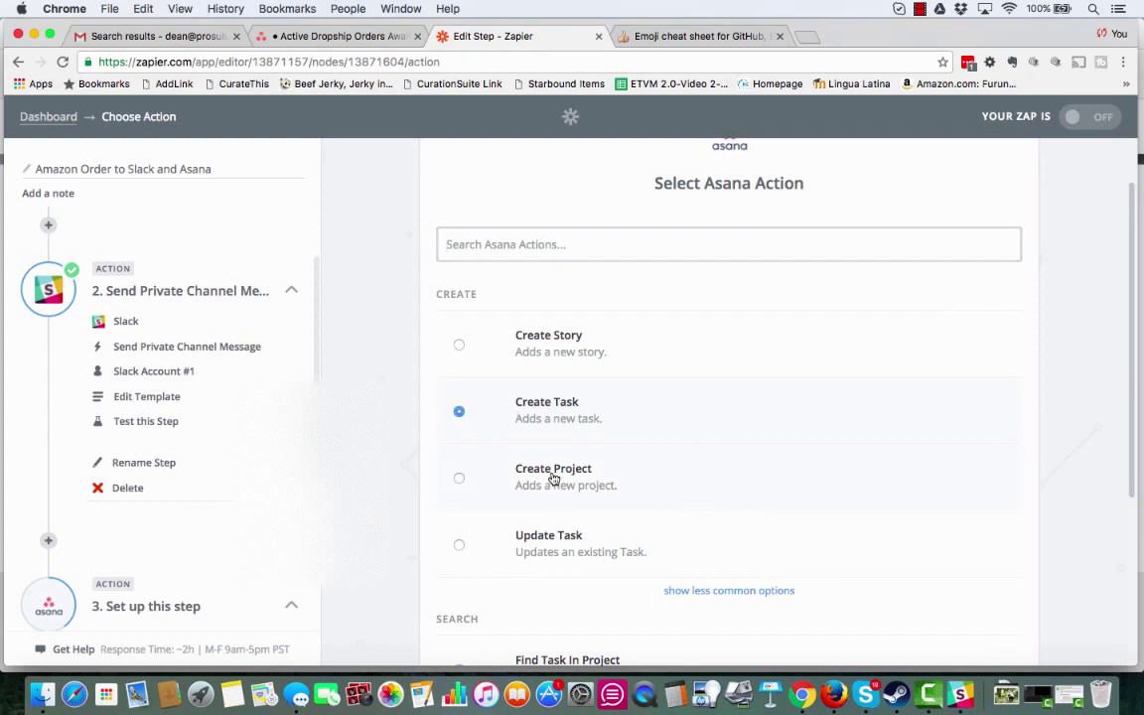
{"action": "scroll", "coordinate": [551, 474], "scroll_direction": "down", "scroll_amount": 5}
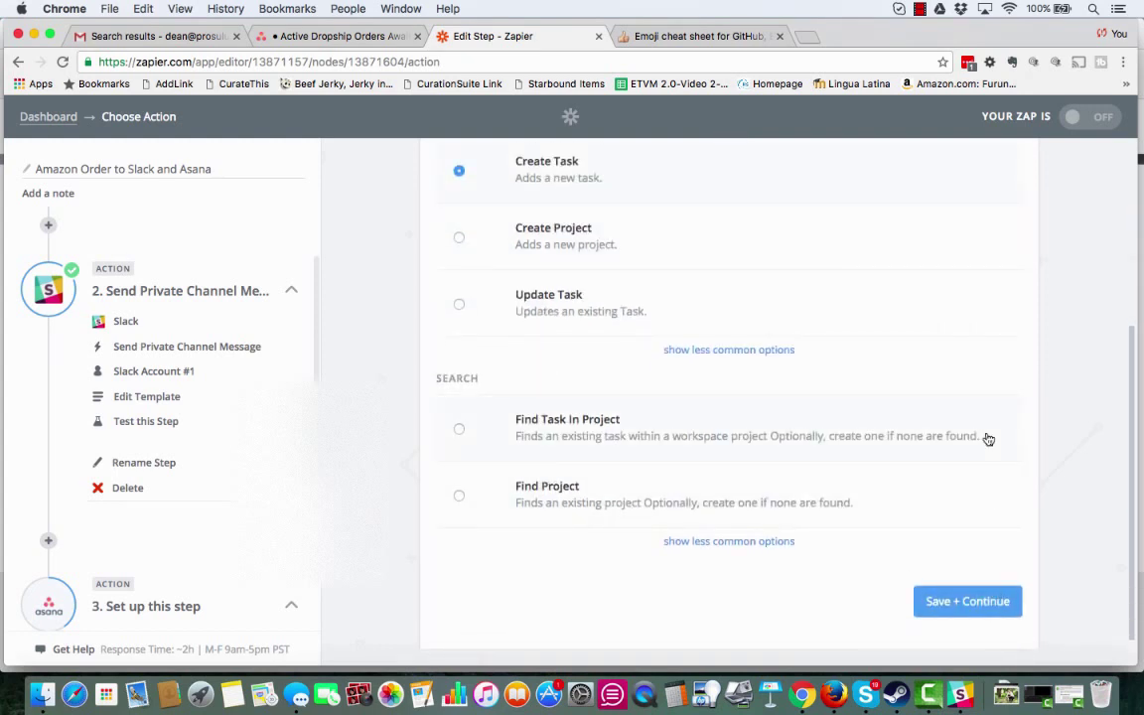
{"action": "scroll", "coordinate": [988, 439], "scroll_direction": "up", "scroll_amount": 4}
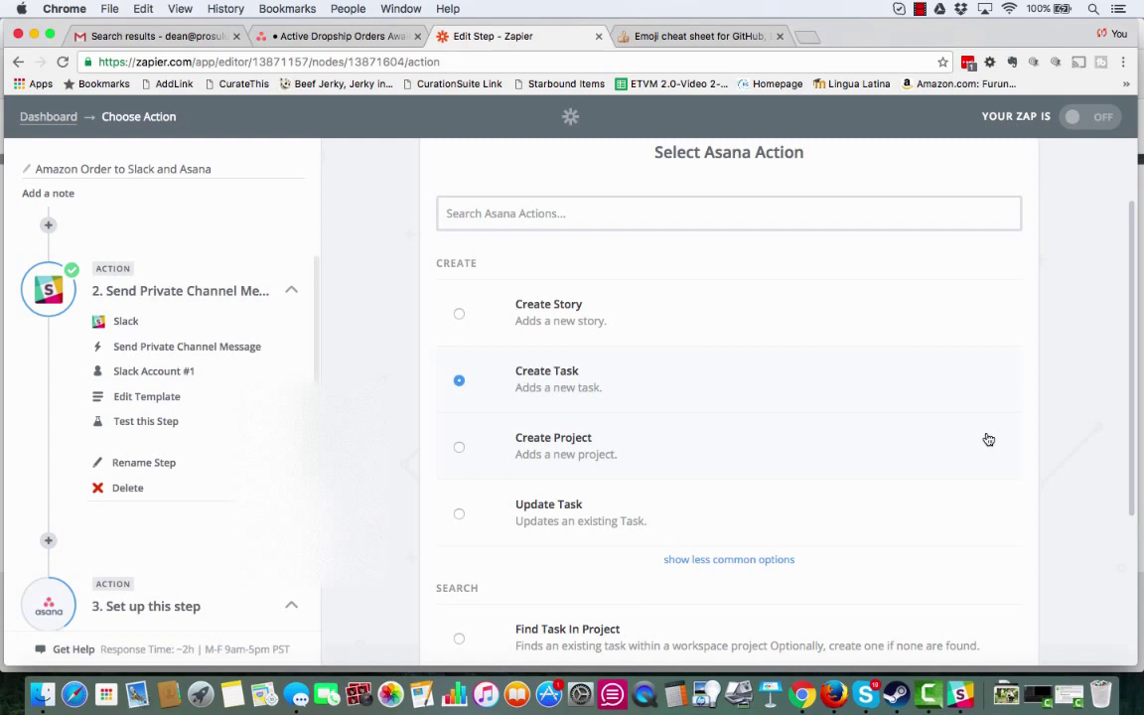
{"action": "scroll", "coordinate": [988, 439], "scroll_direction": "up", "scroll_amount": 2}
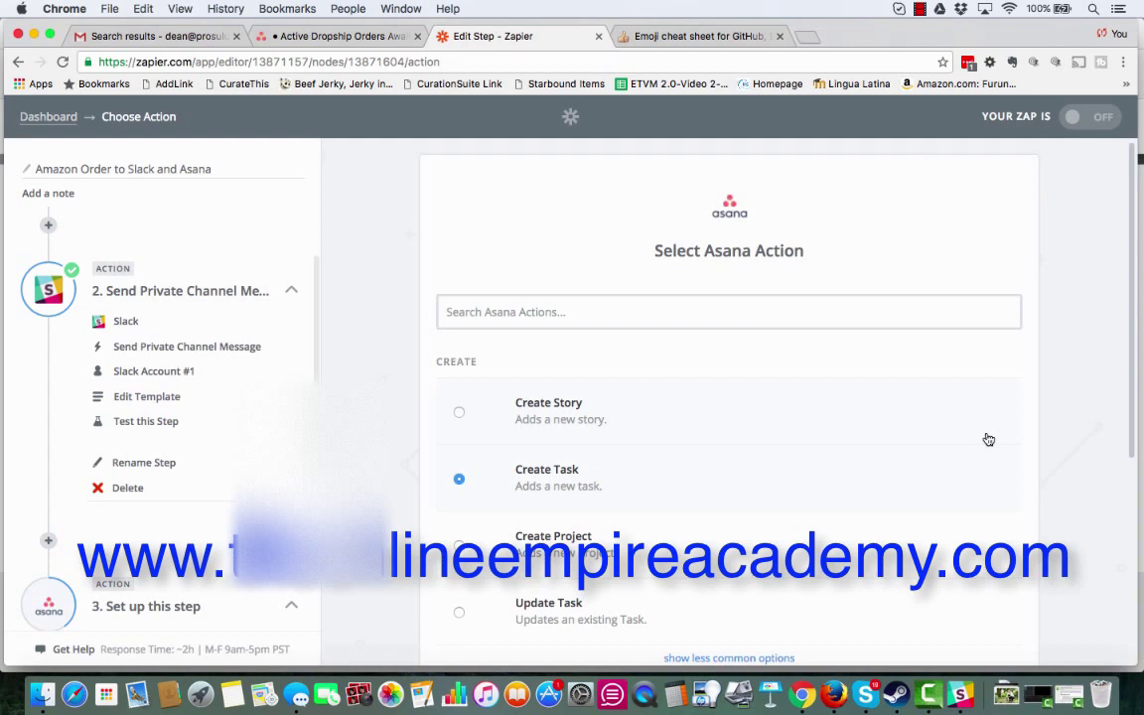
Delete the unfinished Asana step 3 and leave the zap switched off.
{"action": "left_click", "coordinate": [1080, 127]}
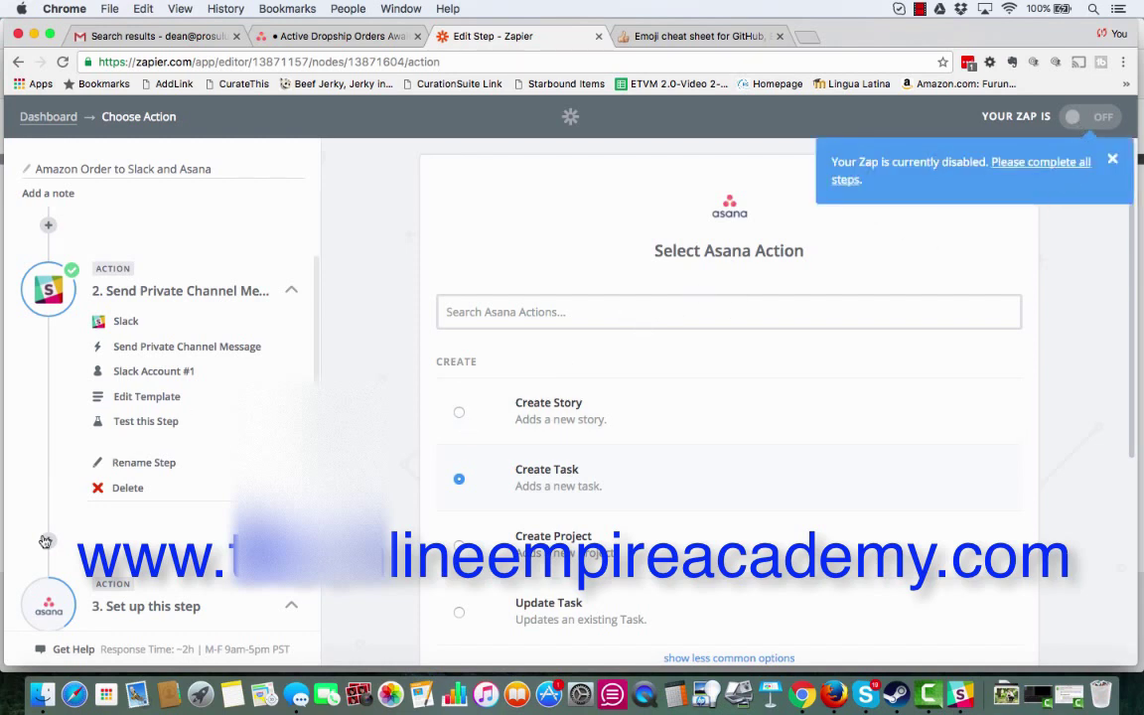
{"action": "left_click", "coordinate": [129, 596]}
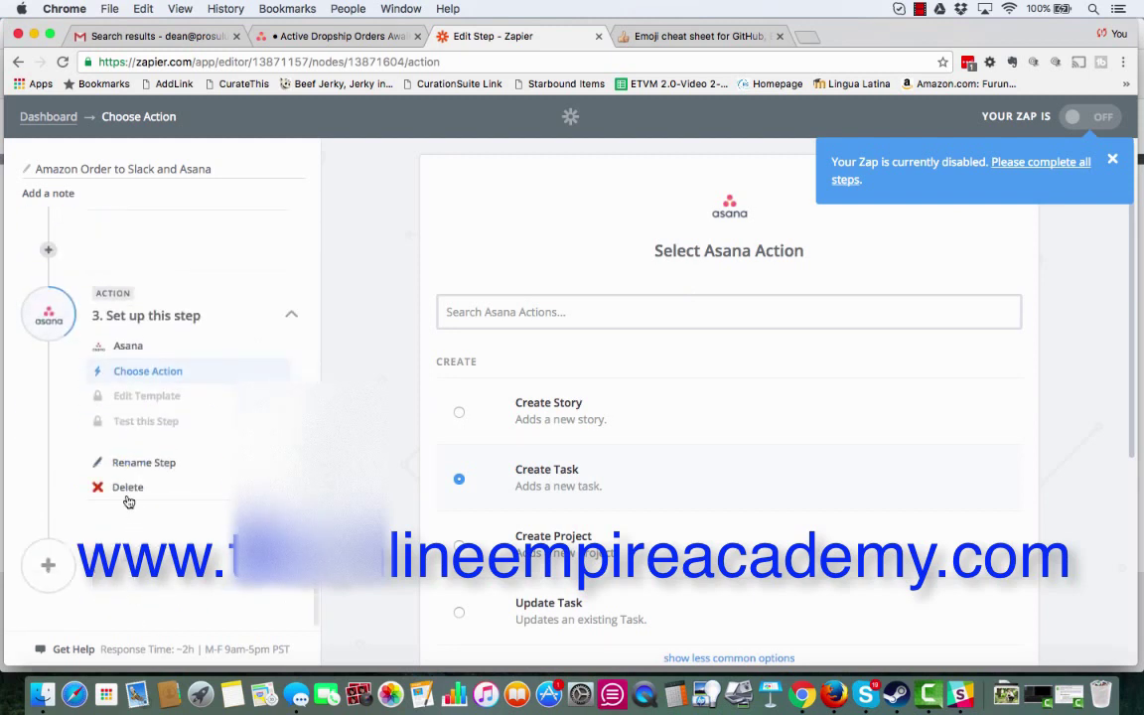
{"action": "left_click", "coordinate": [129, 487]}
{"action": "left_click", "coordinate": [133, 486]}
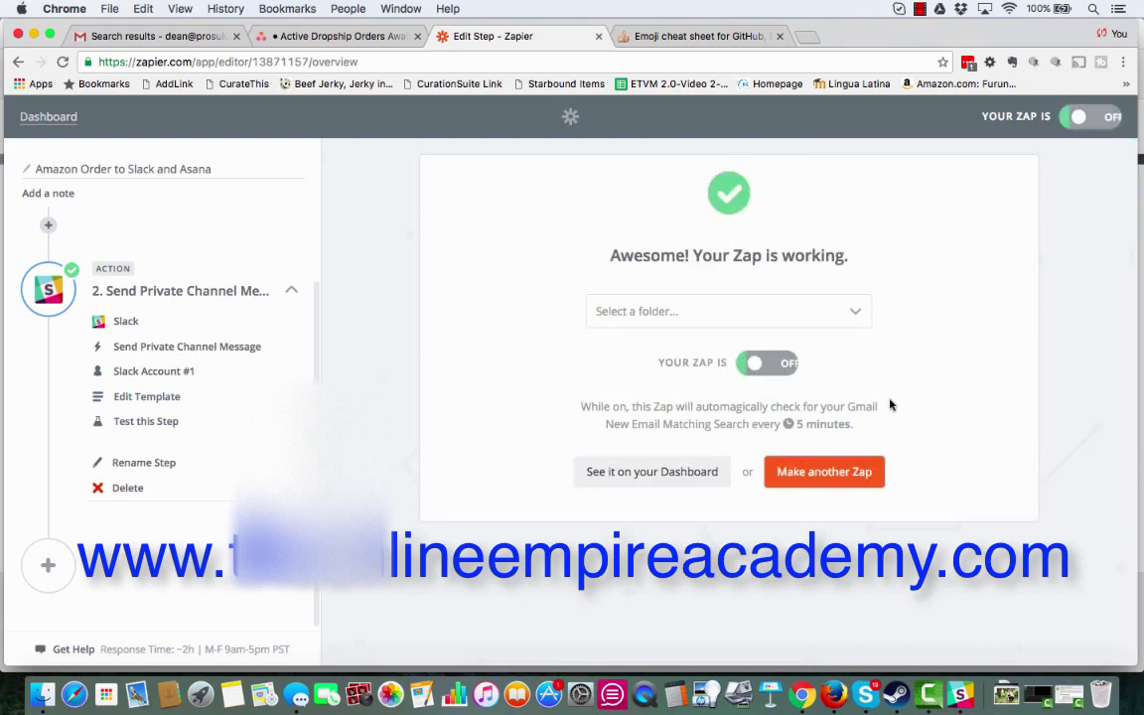
{"action": "left_click", "coordinate": [1100, 120]}
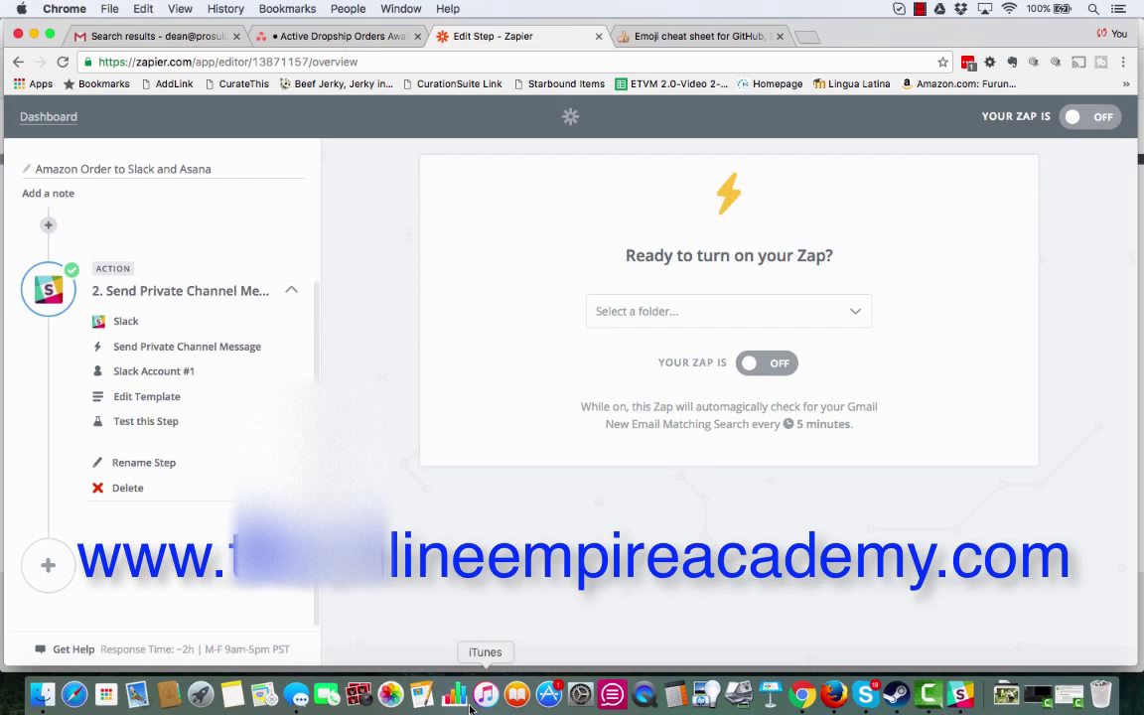